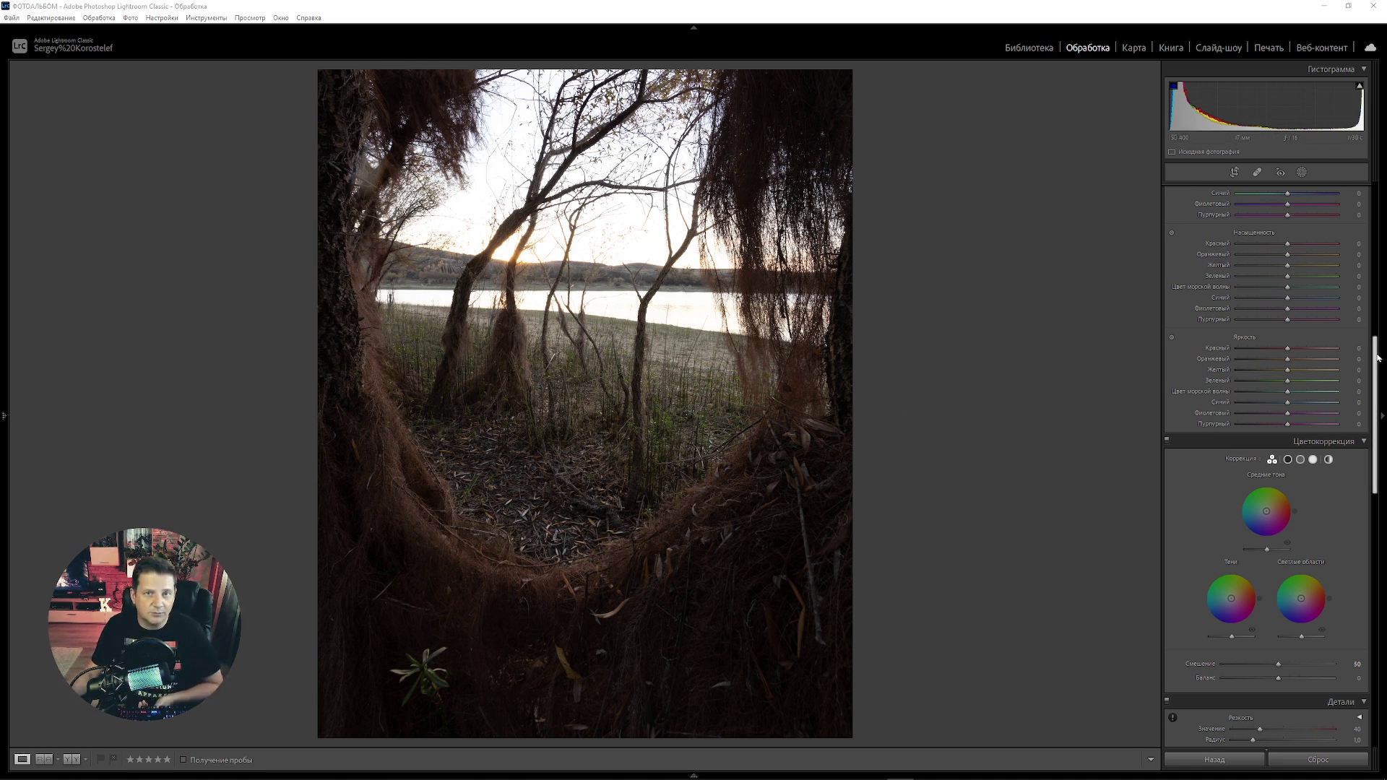
# Pull down Highlights, Whites and Blacks, lift Shadows, and trim Exposure to about +0.84
pyautogui.moveTo(1377, 357); pyautogui.dragTo(1374, 201)
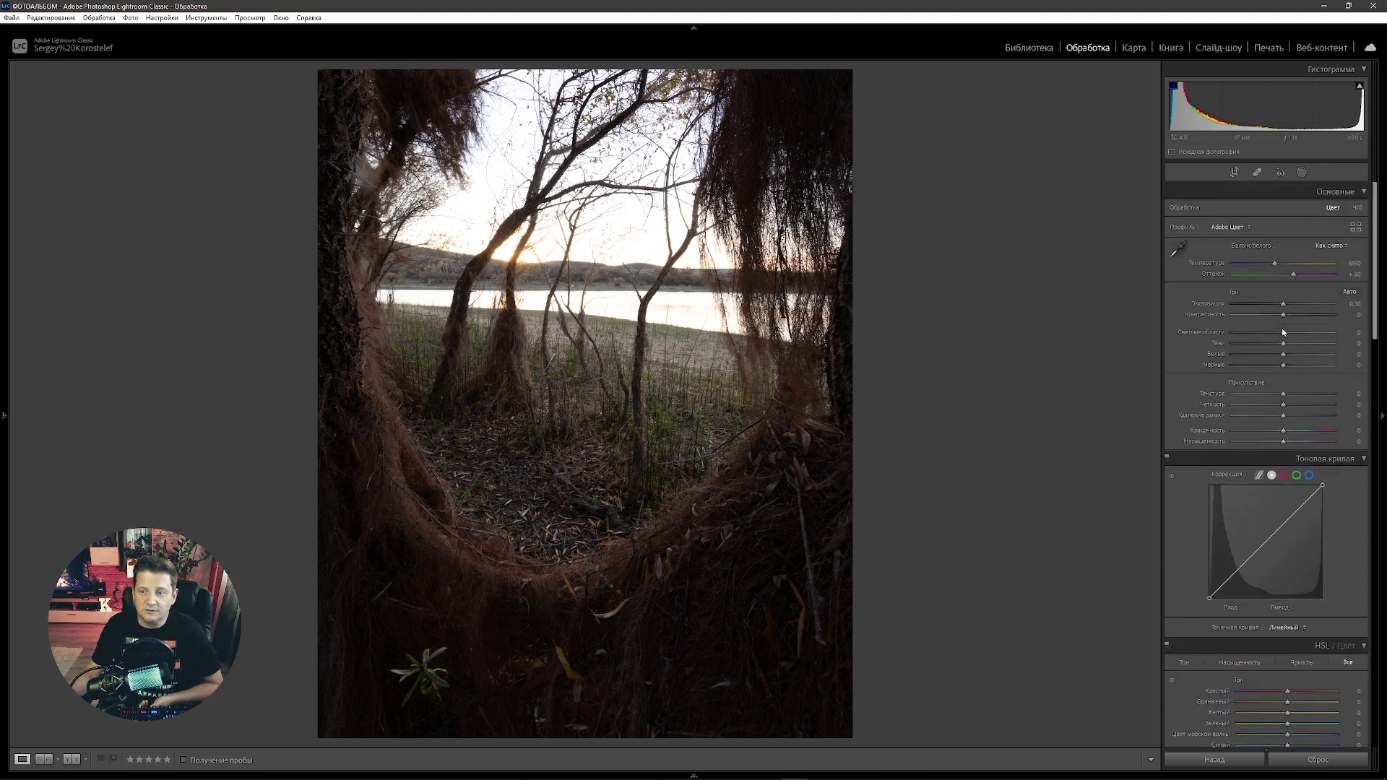
pyautogui.moveTo(1285, 335)
pyautogui.mouseDown()
pyautogui.moveTo(1232, 334)
pyautogui.moveTo(1291, 307)
pyautogui.mouseUp()
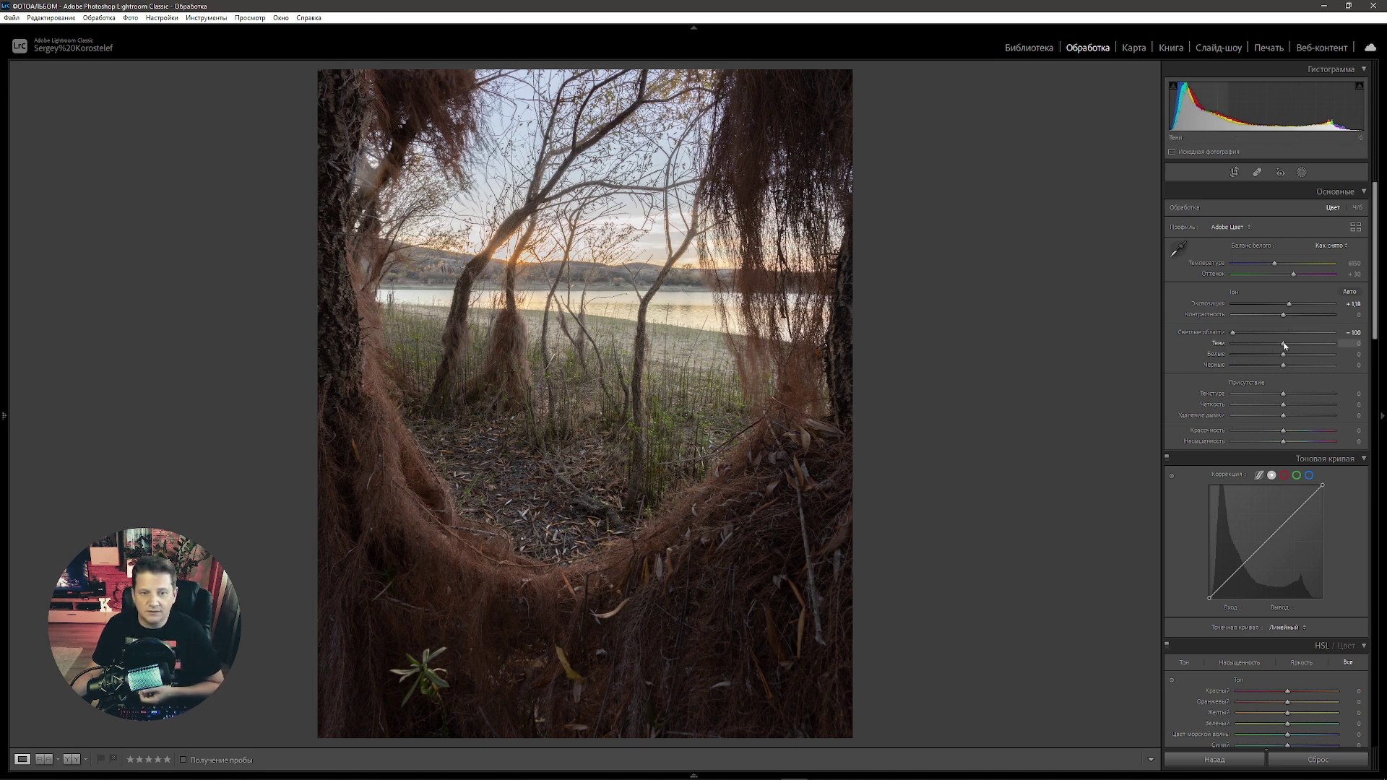
pyautogui.moveTo(1283, 345); pyautogui.dragTo(1311, 344)
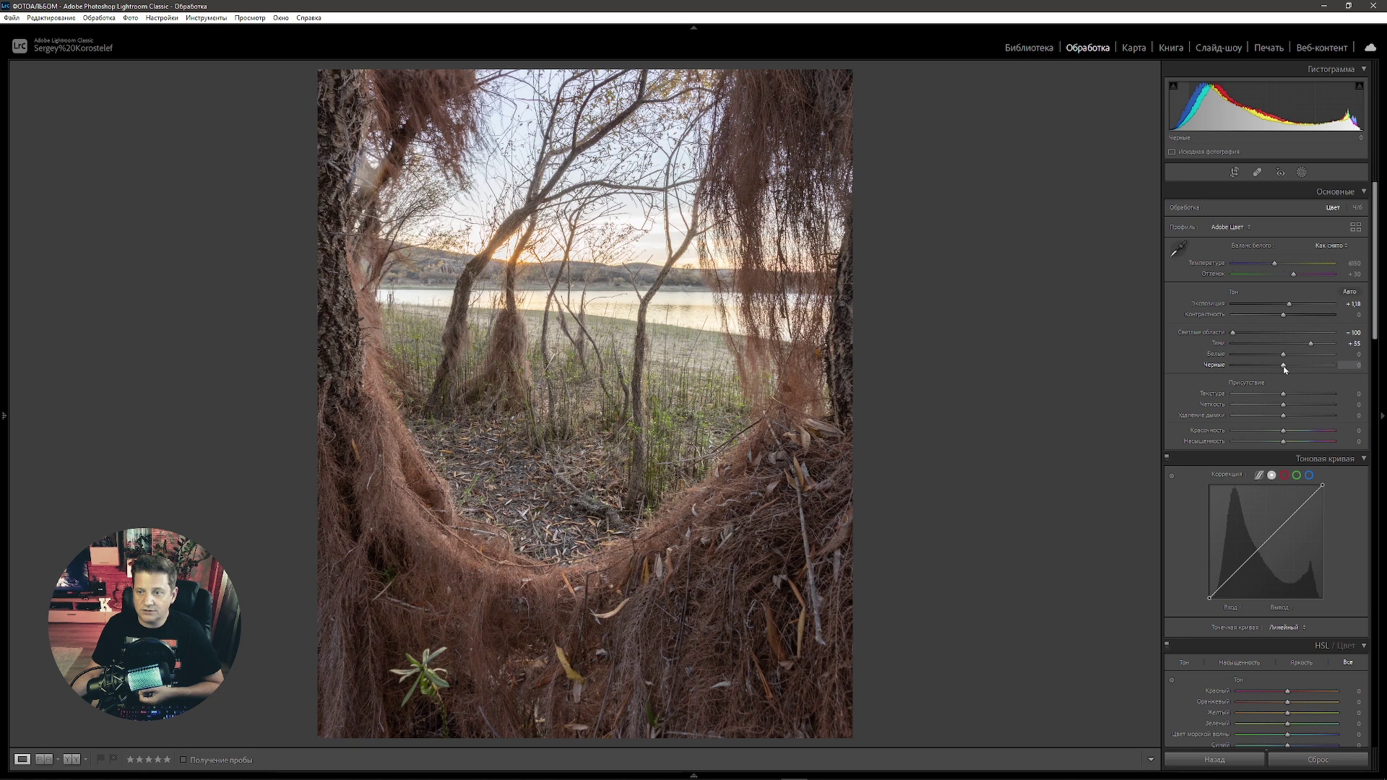
pyautogui.moveTo(1283, 367); pyautogui.dragTo(1269, 369)
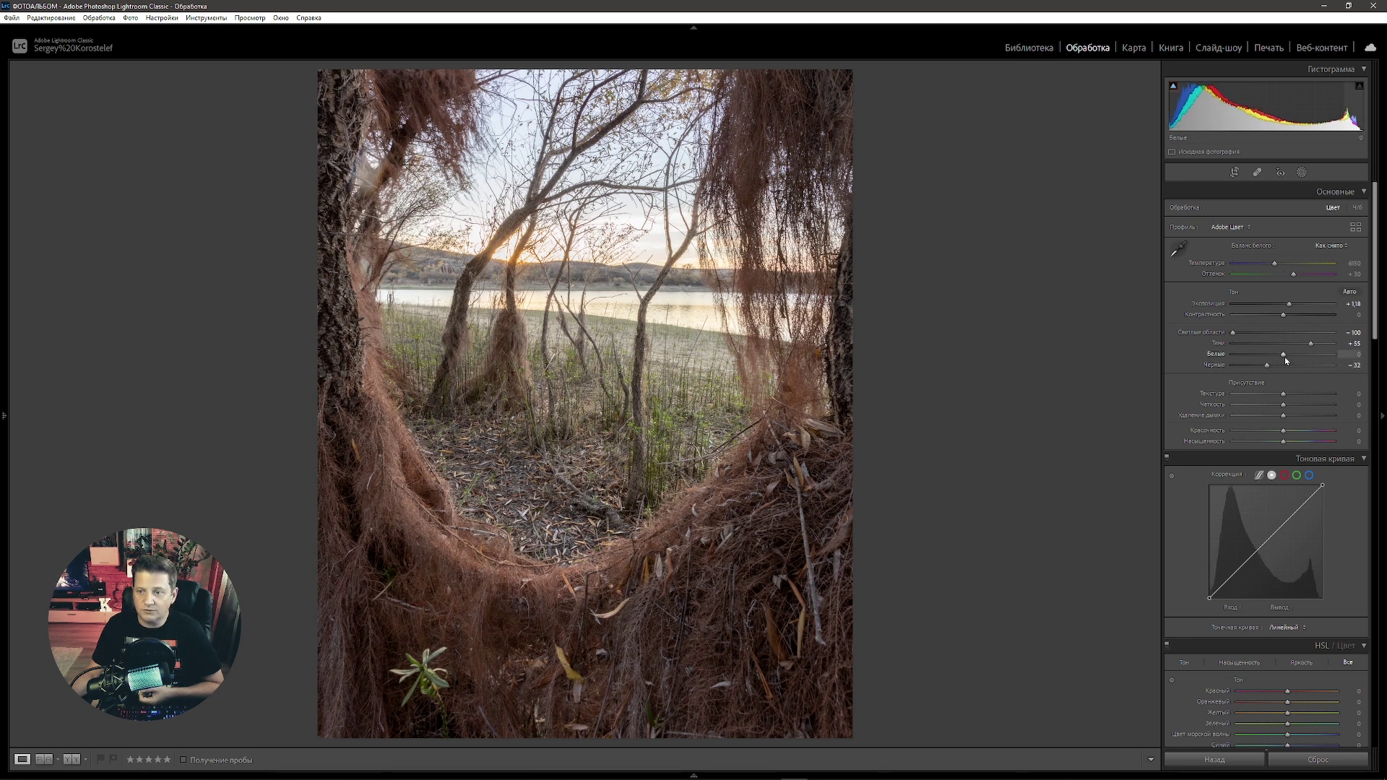
pyautogui.moveTo(1282, 354); pyautogui.dragTo(1270, 358)
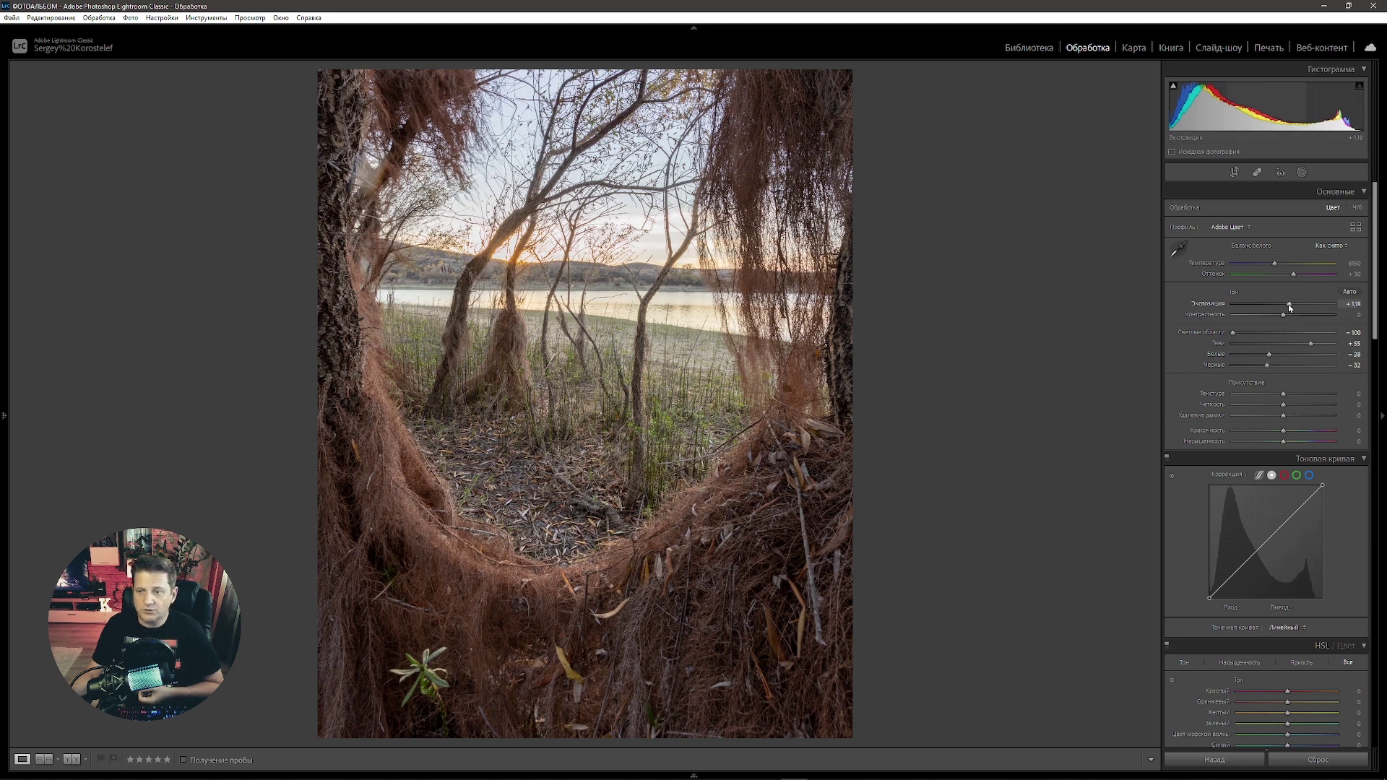
pyautogui.press('Down')
pyautogui.press('Down')
pyautogui.moveTo(1289, 303); pyautogui.dragTo(1286, 304)
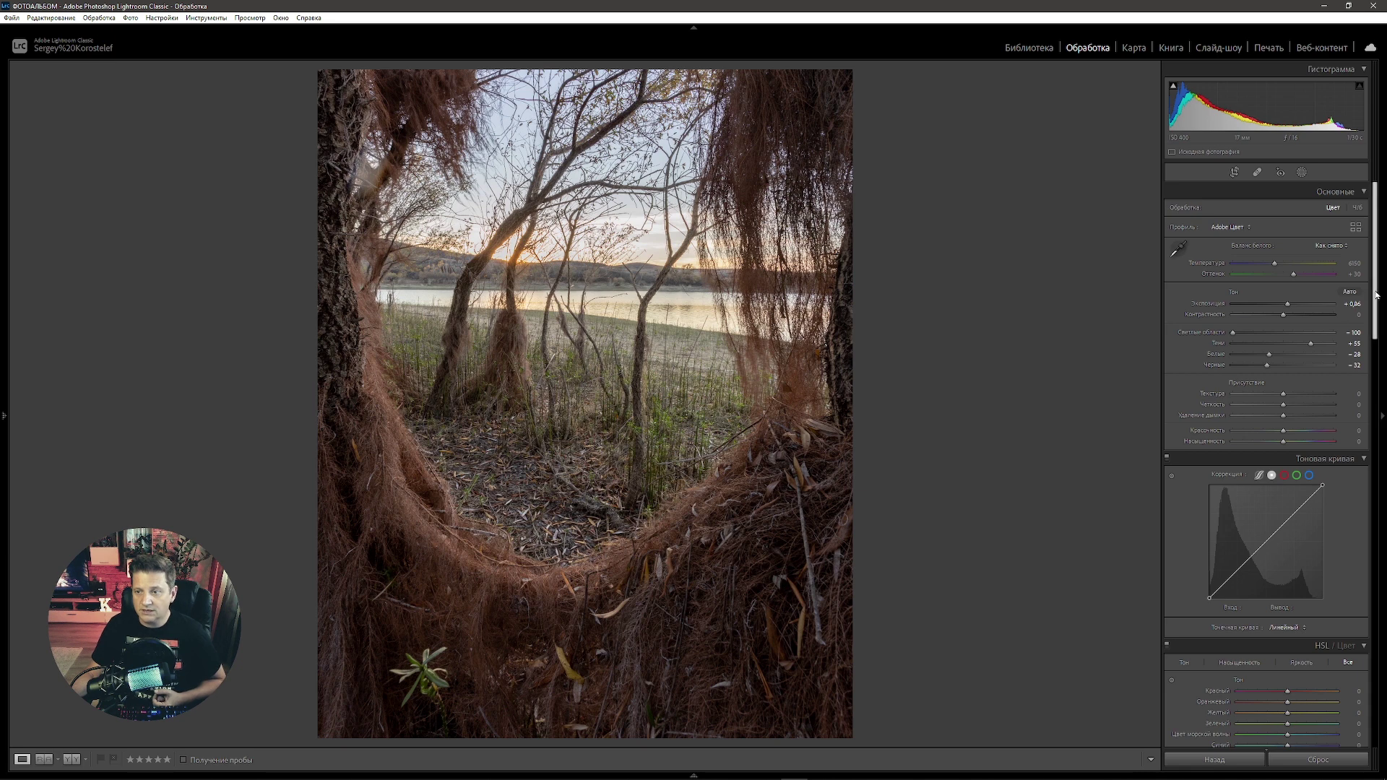
# In Calibration, boost Blue, Green and Red primary saturation and shift the Green primary hue
pyautogui.scroll(-3, 1367, 388)
pyautogui.scroll(-5, 1366, 388)
pyautogui.scroll(-4, 1367, 388)
pyautogui.scroll(-4, 1367, 388)
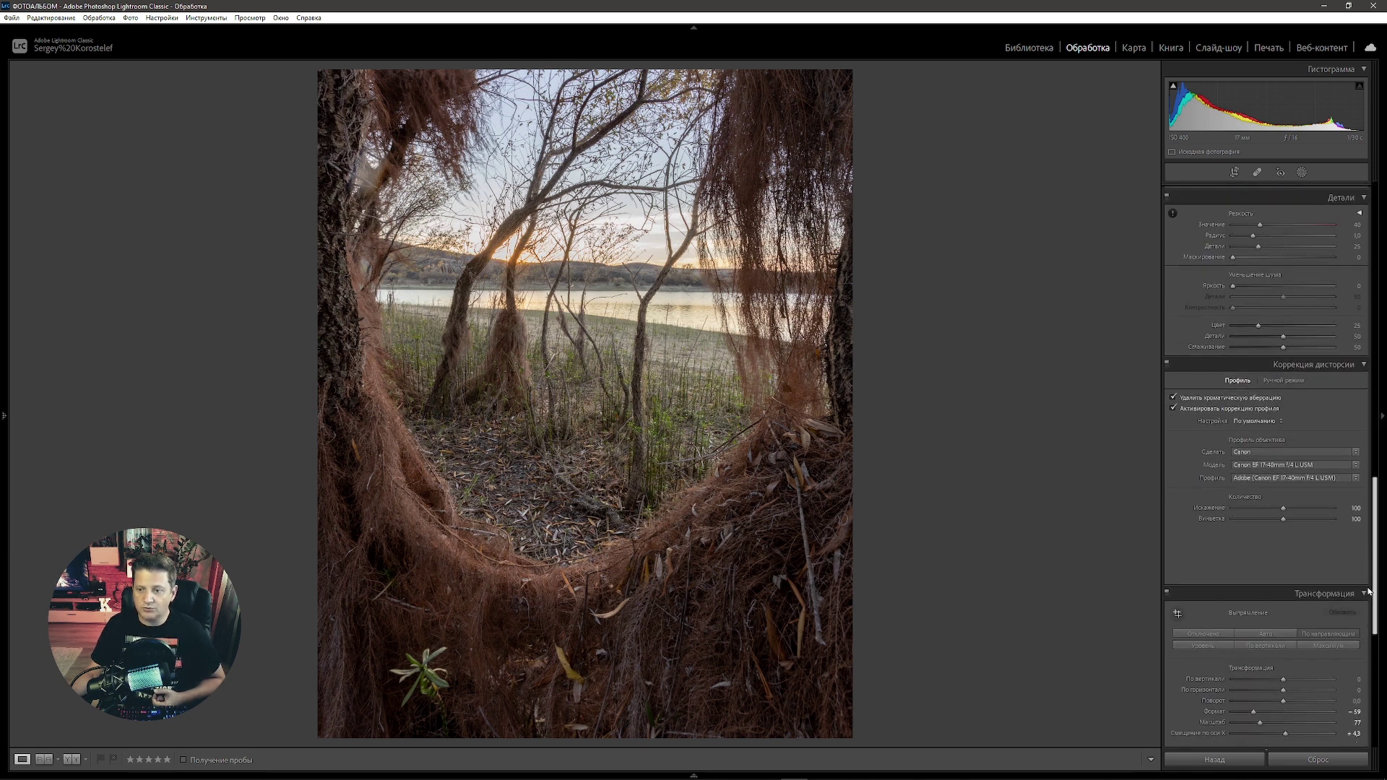
pyautogui.scroll(-4, 1367, 388)
pyautogui.scroll(-3, 1365, 675)
pyautogui.scroll(-2, 1365, 675)
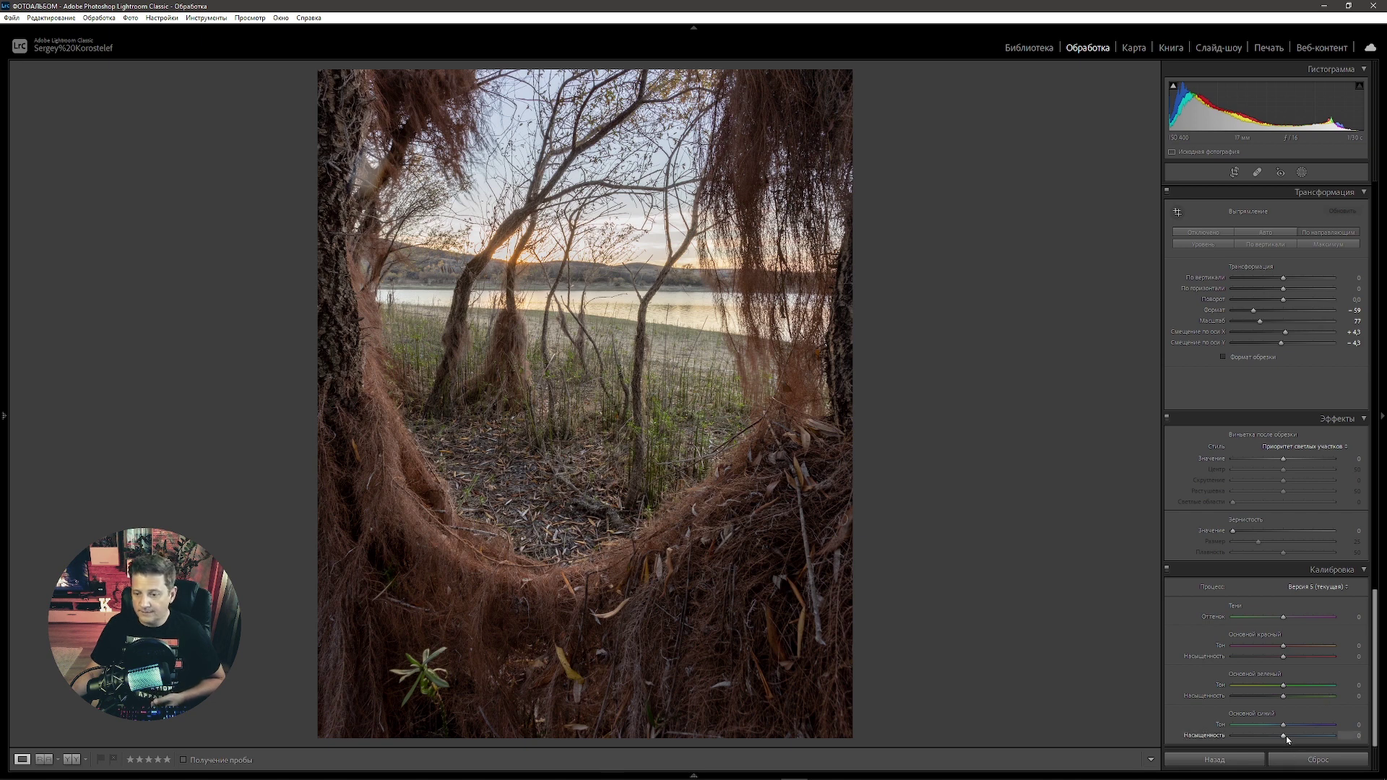
pyautogui.moveTo(1283, 736); pyautogui.dragTo(1309, 736)
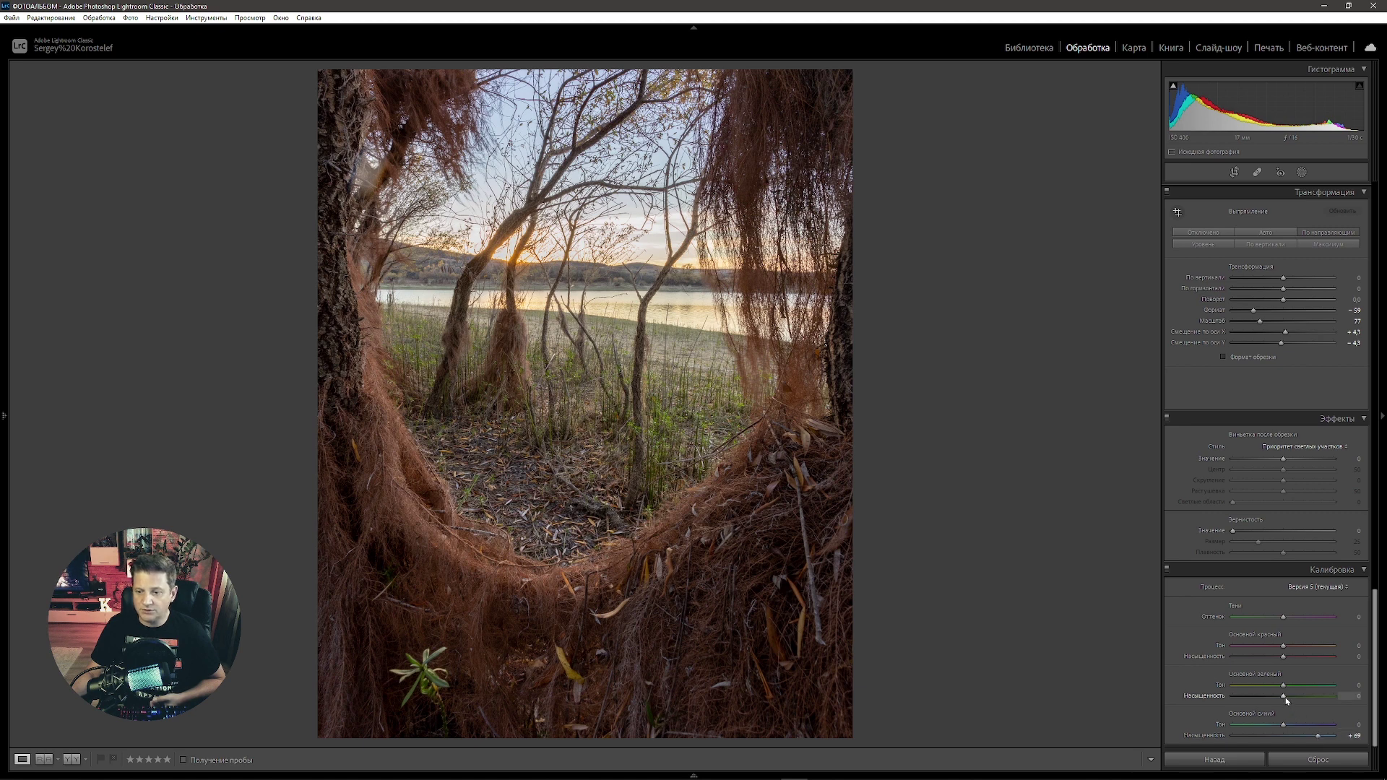
pyautogui.moveTo(1287, 699); pyautogui.dragTo(1304, 700)
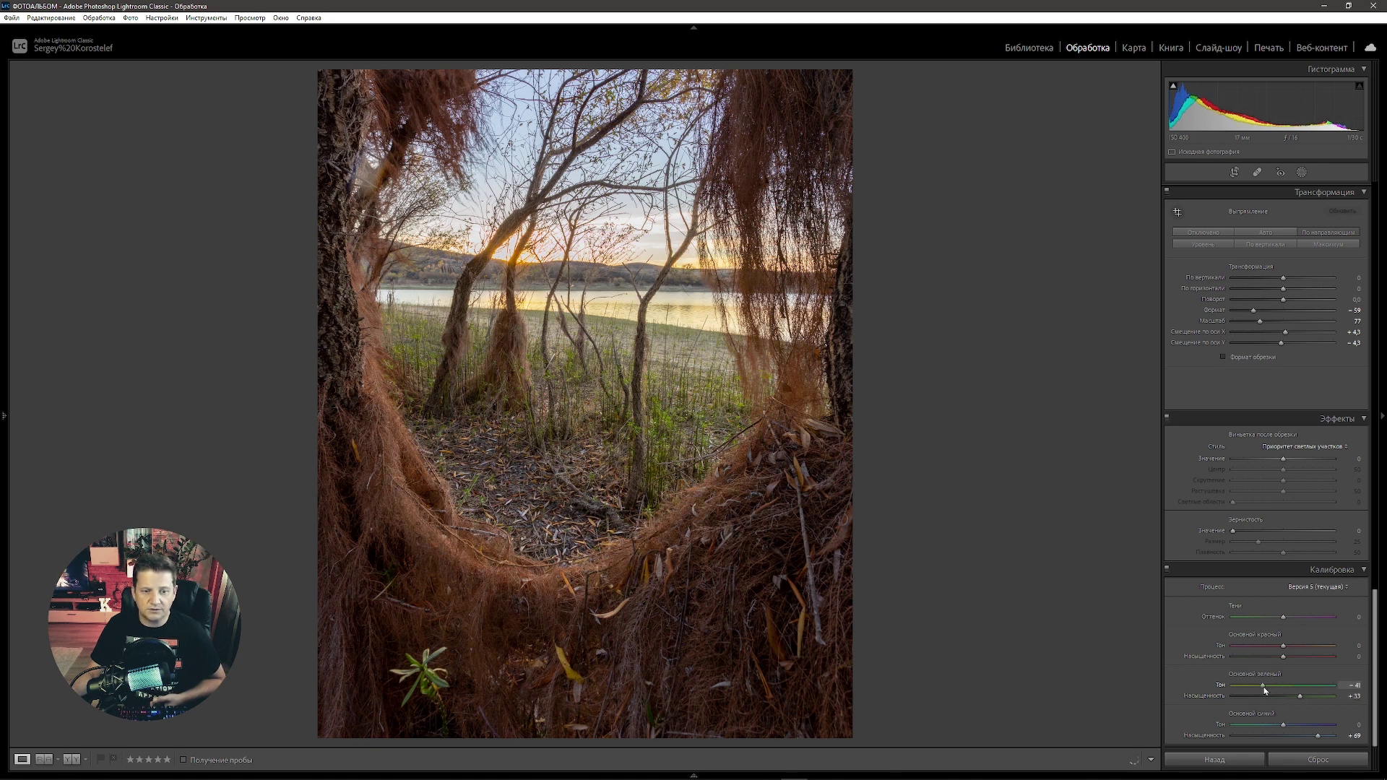
pyautogui.moveTo(1265, 690); pyautogui.dragTo(1302, 691)
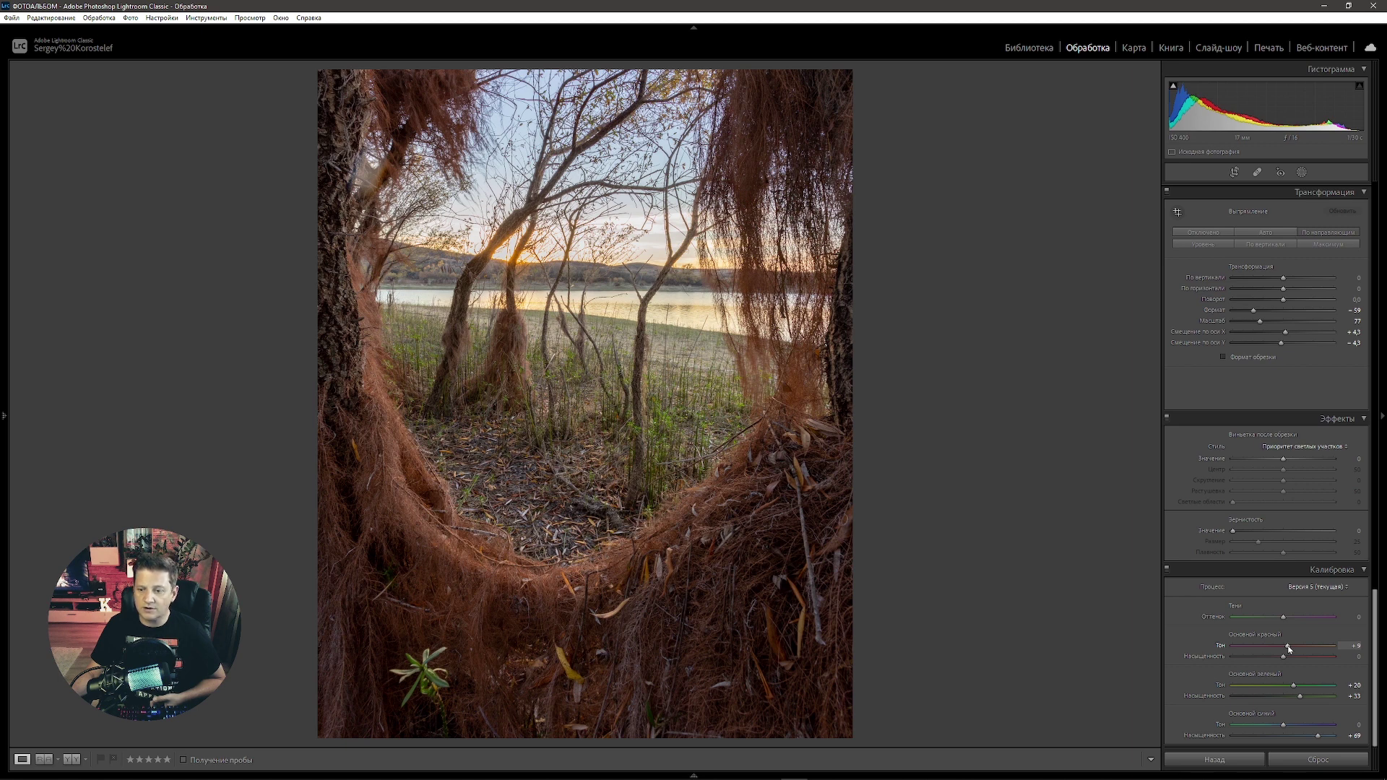
pyautogui.moveTo(1283, 660); pyautogui.dragTo(1292, 662)
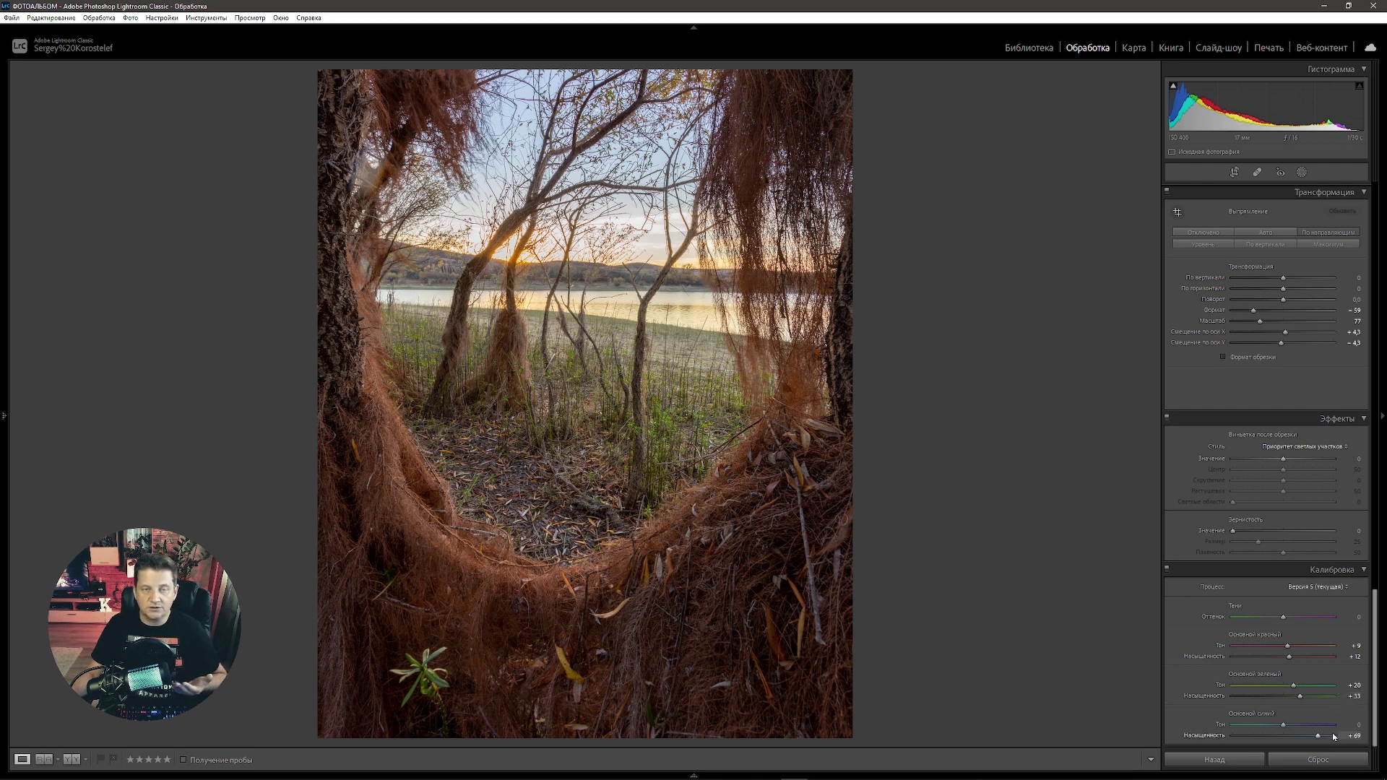
pyautogui.moveTo(1374, 647); pyautogui.dragTo(1371, 340)
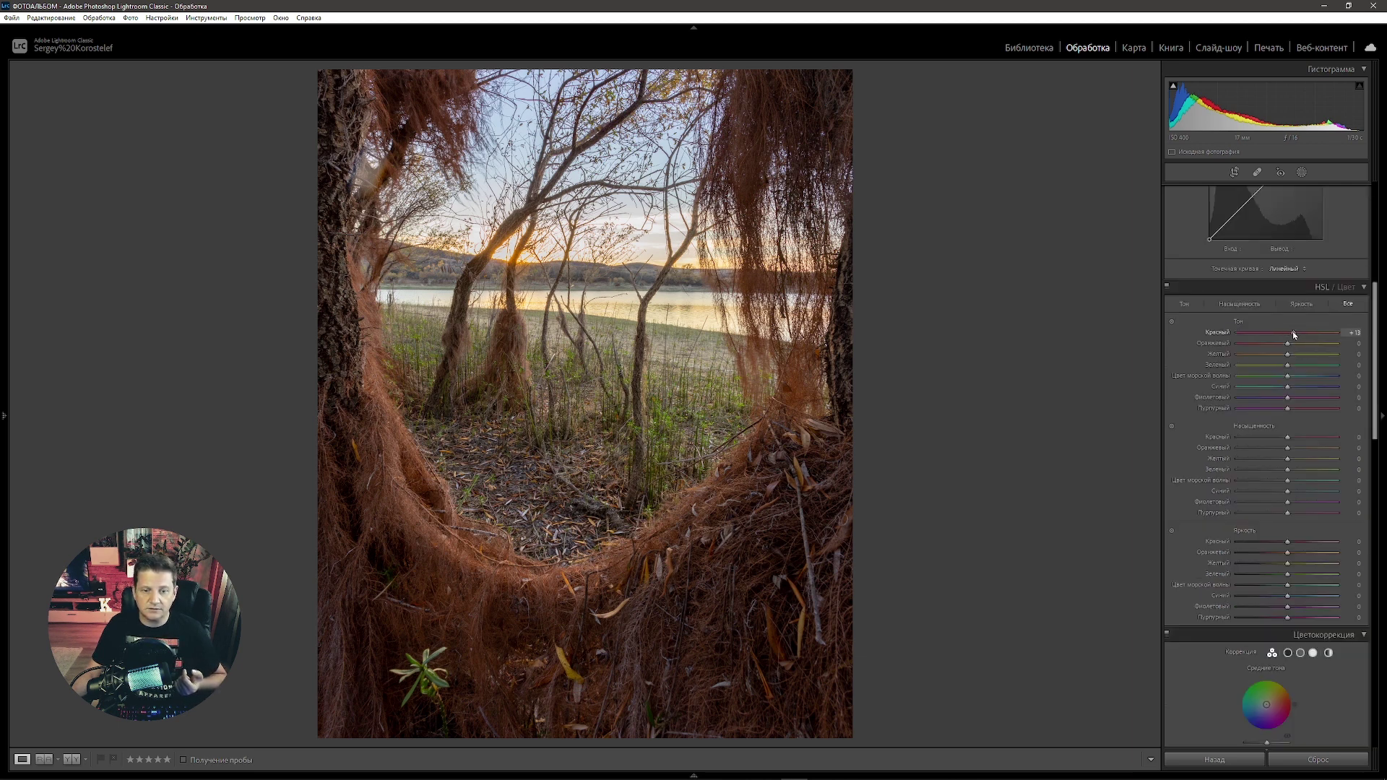
# In HSL Hue, shift Orange toward red and Yellow toward orange
pyautogui.moveTo(1288, 343); pyautogui.dragTo(1287, 344)
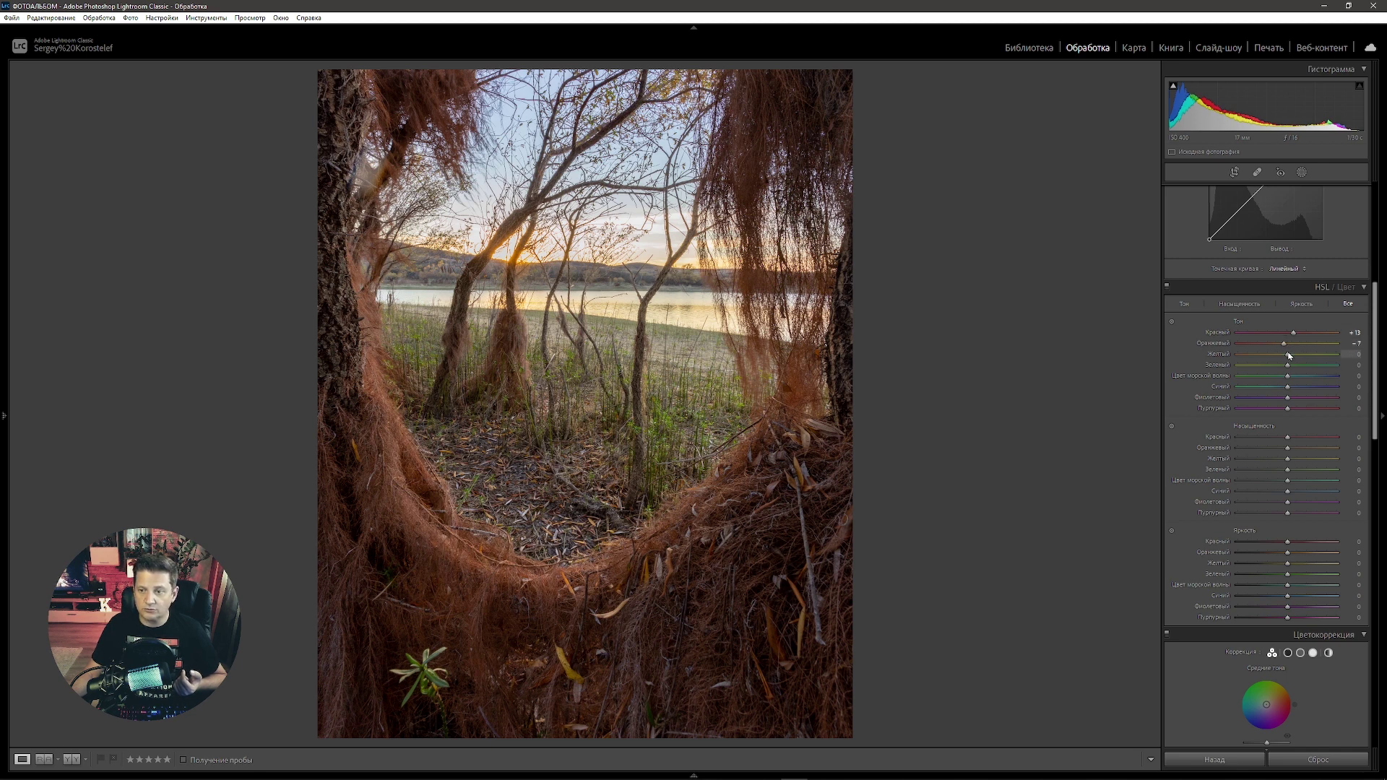
pyautogui.moveTo(1288, 354); pyautogui.dragTo(1284, 356)
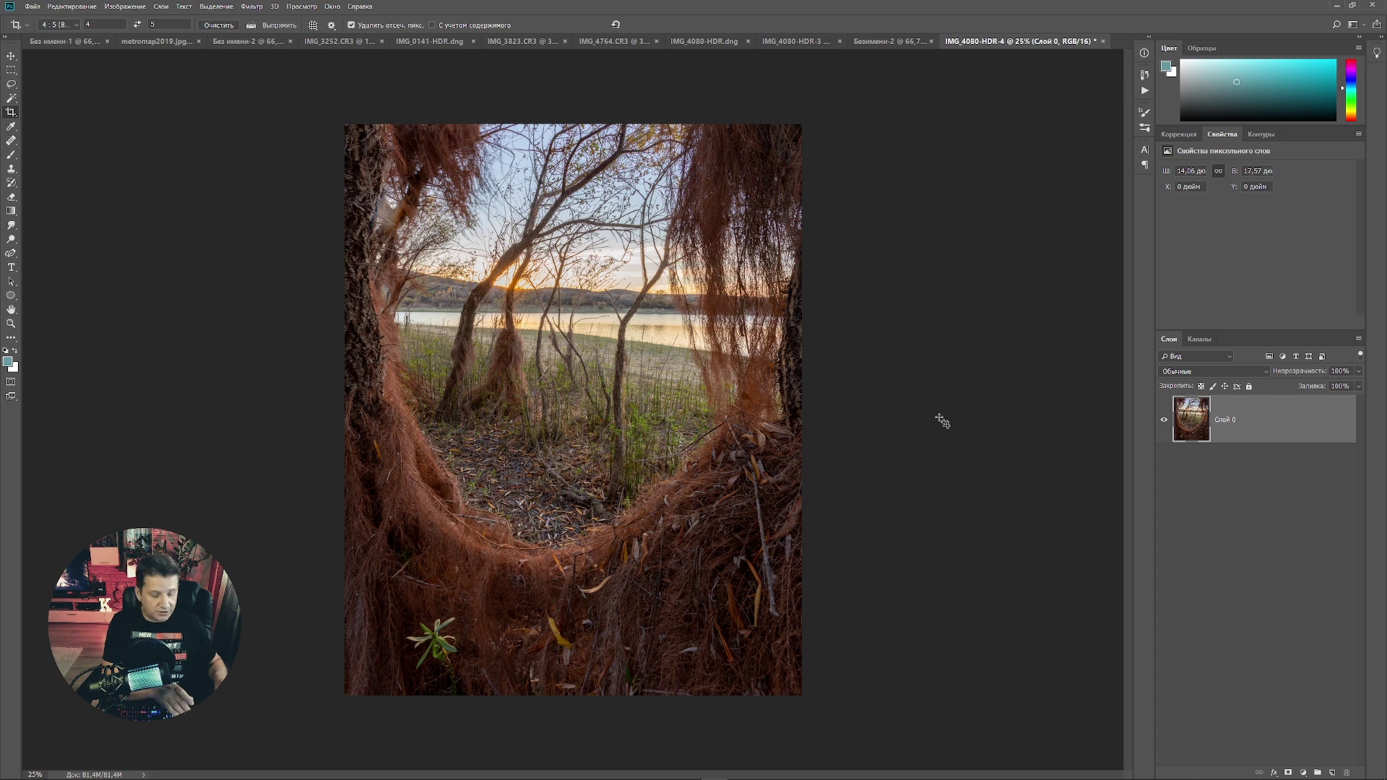
# Duplicate the photo layer with Ctrl+J and load the copy into Color Efex Pro 4
pyautogui.hotkey('ctrl', 'j')
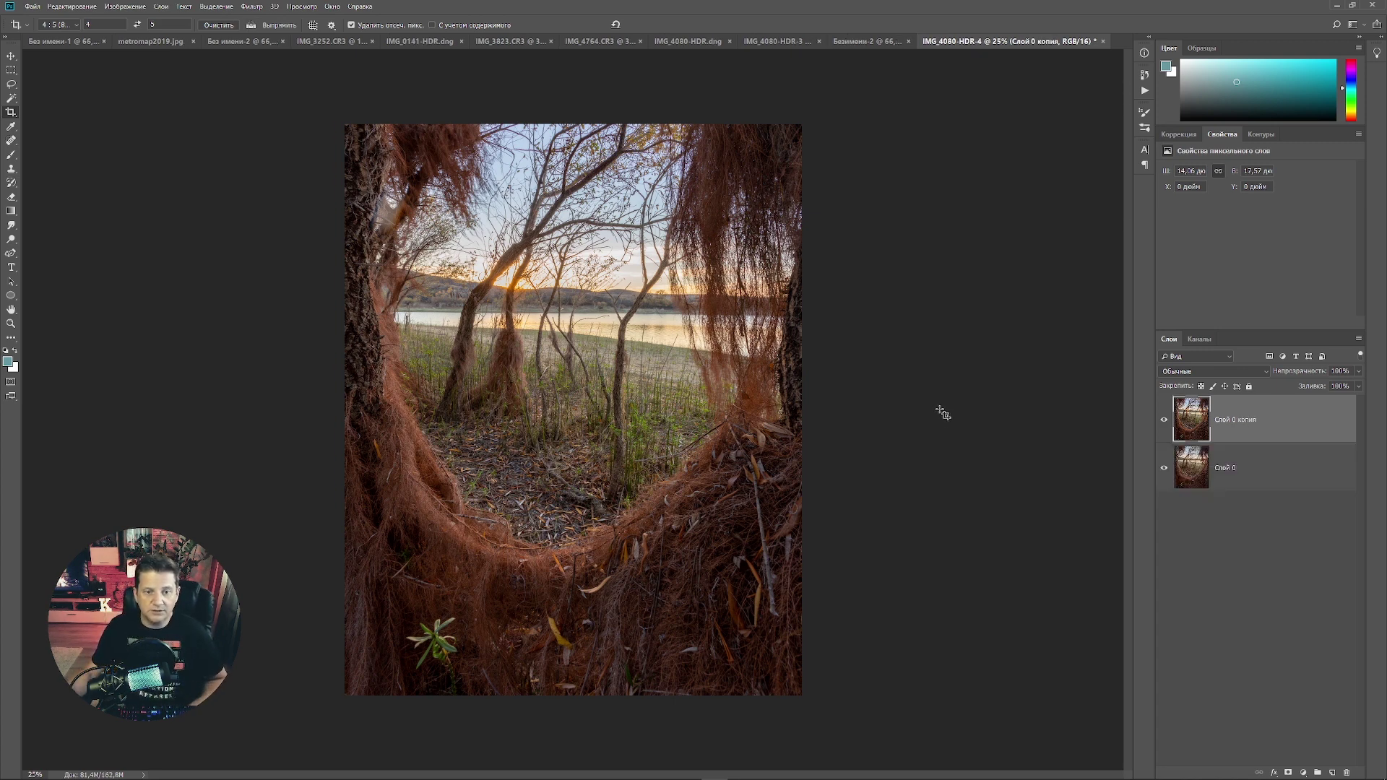
pyautogui.click(258, 7)
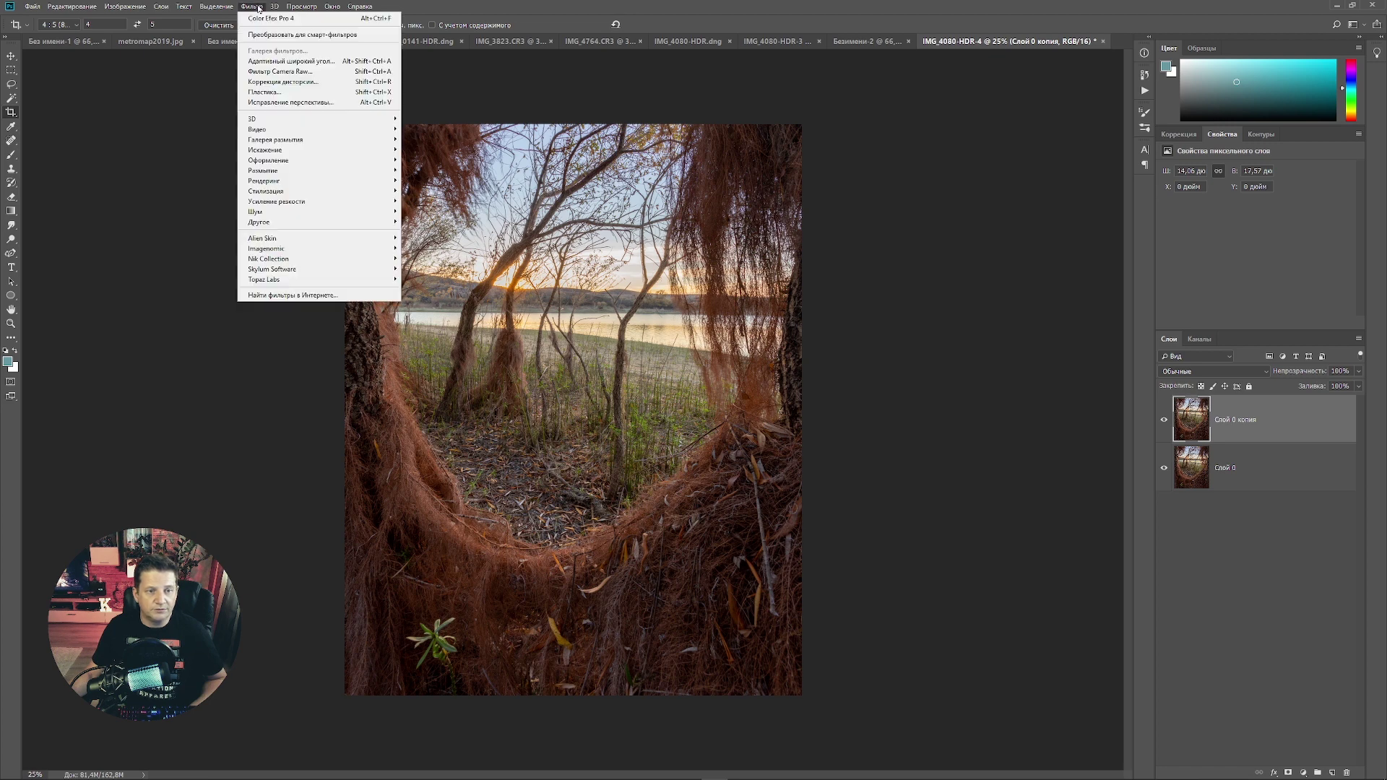
pyautogui.moveTo(269, 258)
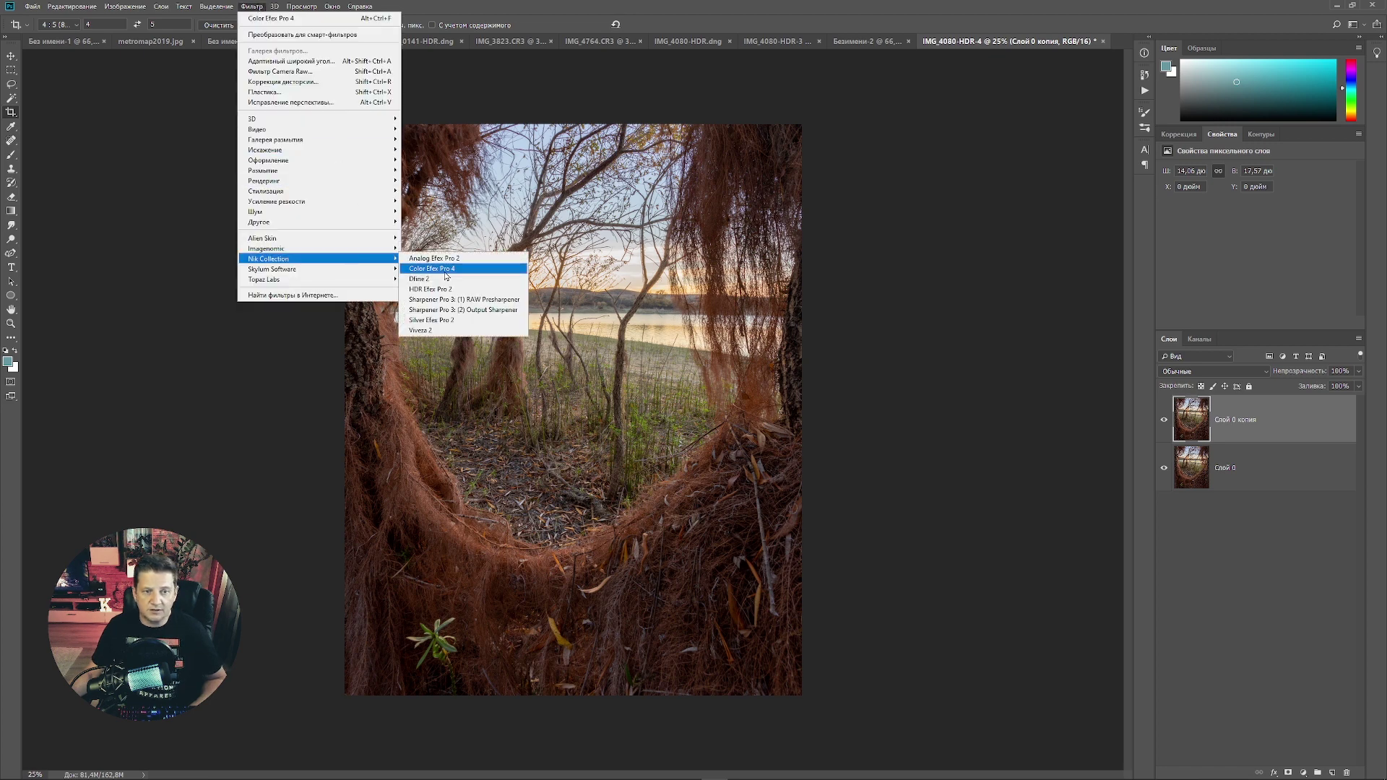
pyautogui.click(445, 271)
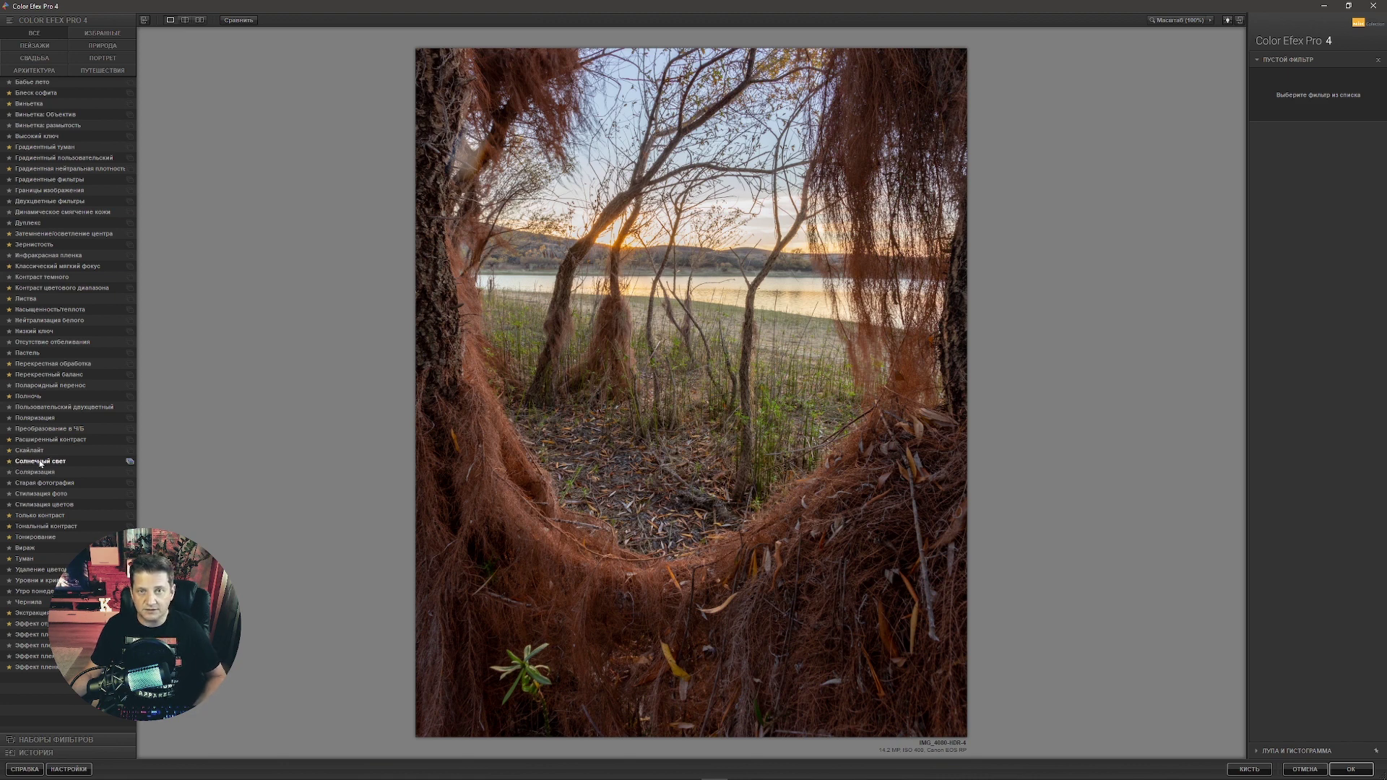
# Apply the Солнечный свет filter with less light strength, warmer temperature, more brightness and saturation
pyautogui.click(102, 33)
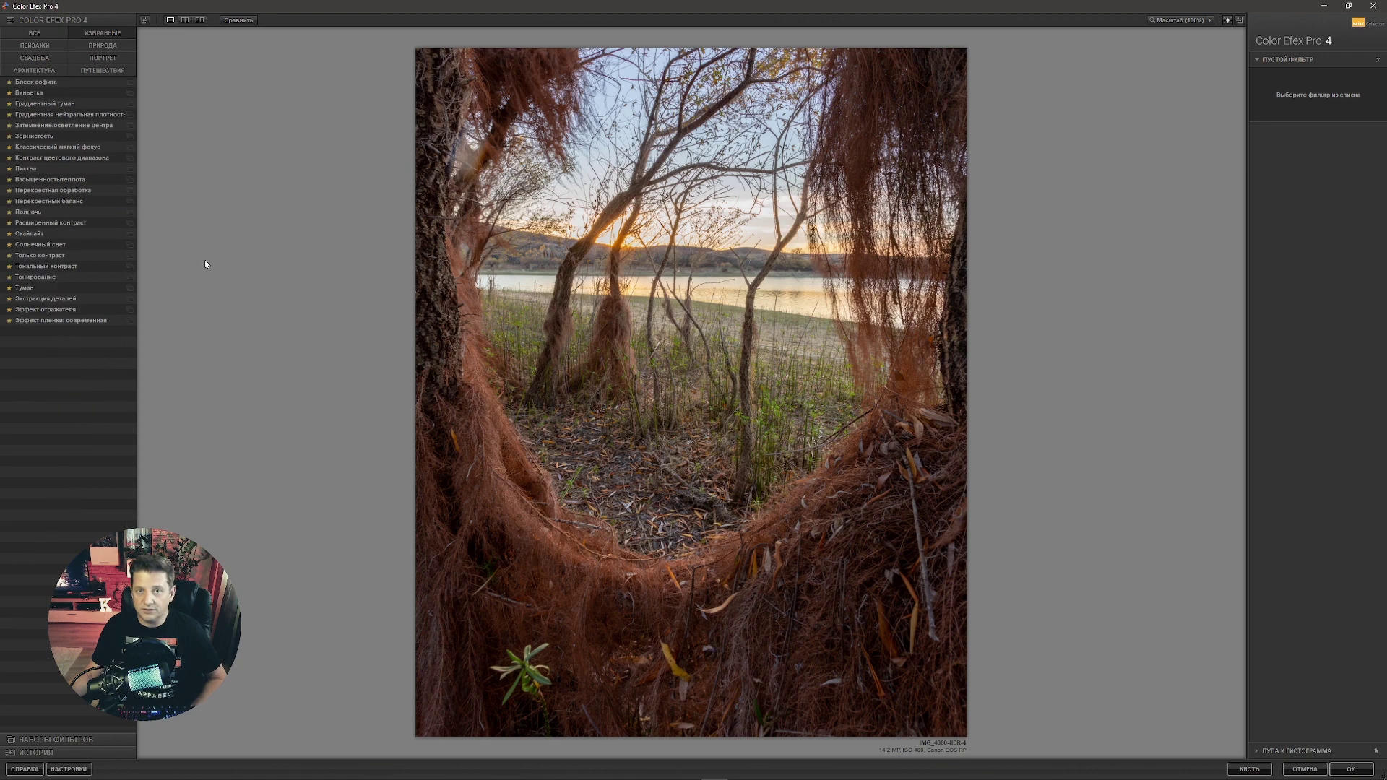
pyautogui.click(122, 244)
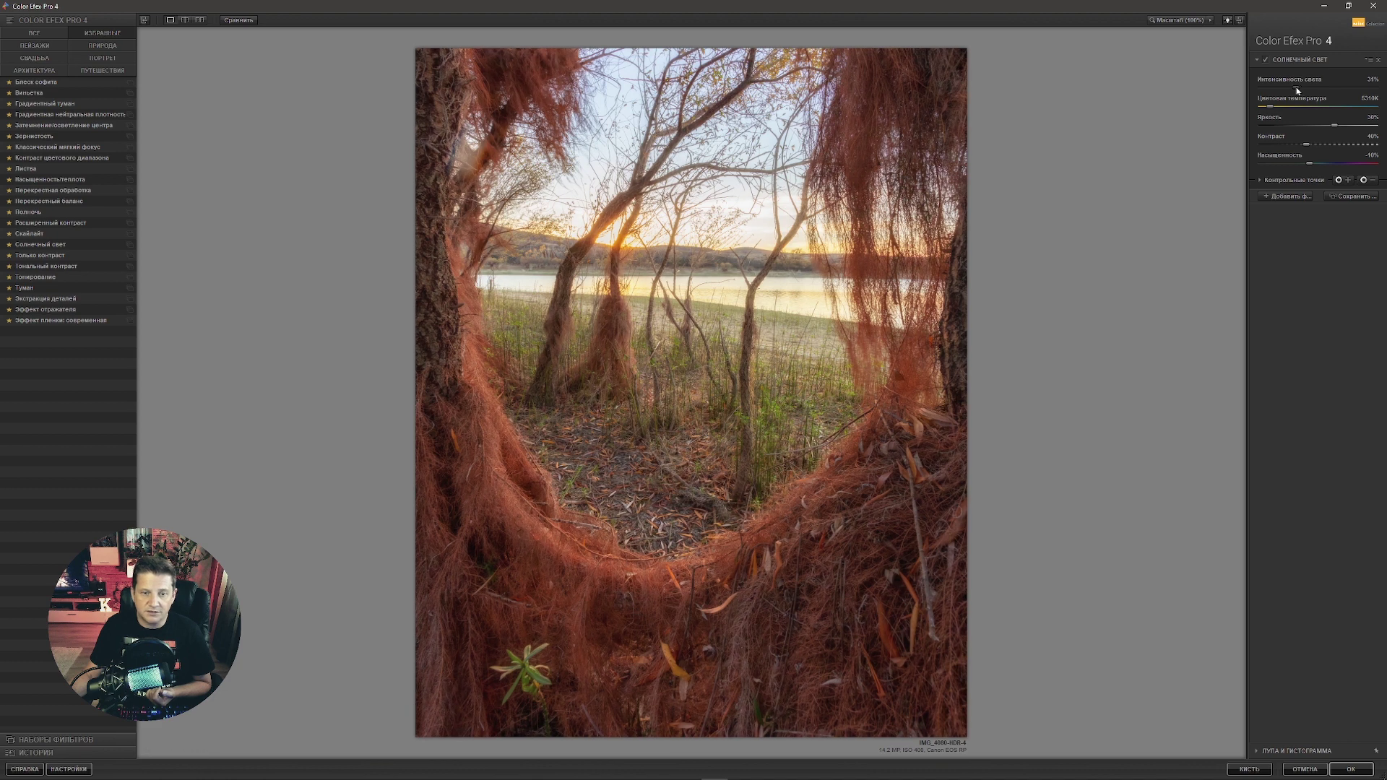
pyautogui.moveTo(1299, 90); pyautogui.dragTo(1297, 91)
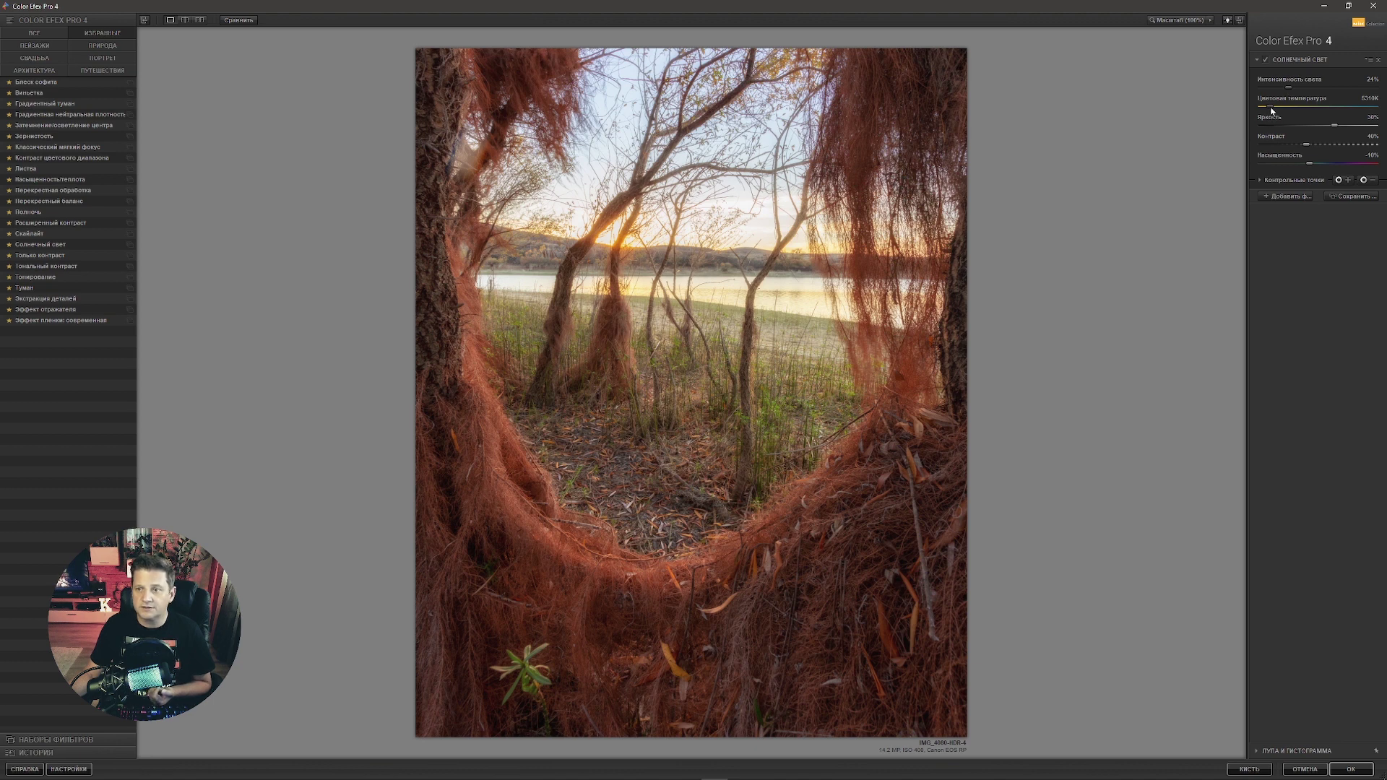
pyautogui.moveTo(1270, 107)
pyautogui.mouseDown()
pyautogui.moveTo(1297, 111)
pyautogui.moveTo(1269, 116)
pyautogui.mouseUp()
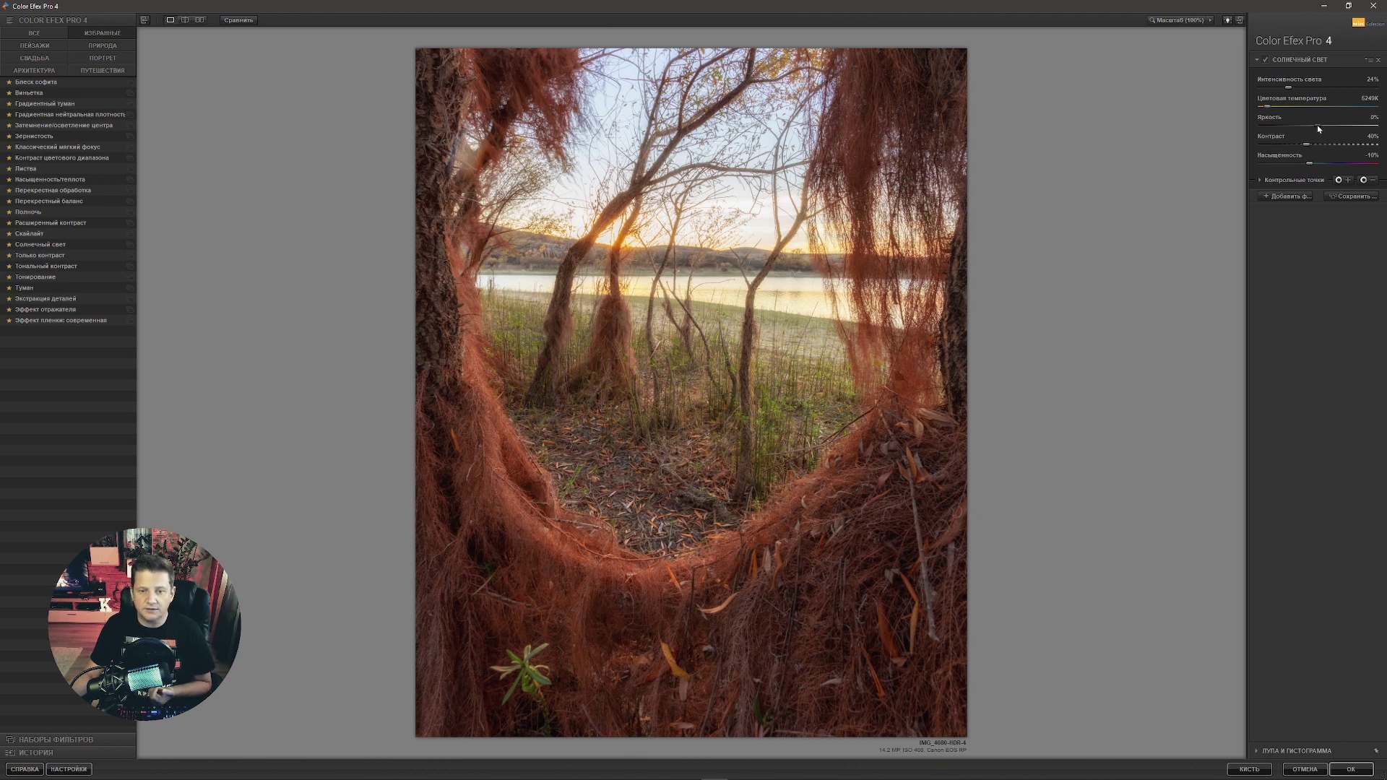
pyautogui.moveTo(1334, 125); pyautogui.dragTo(1342, 126)
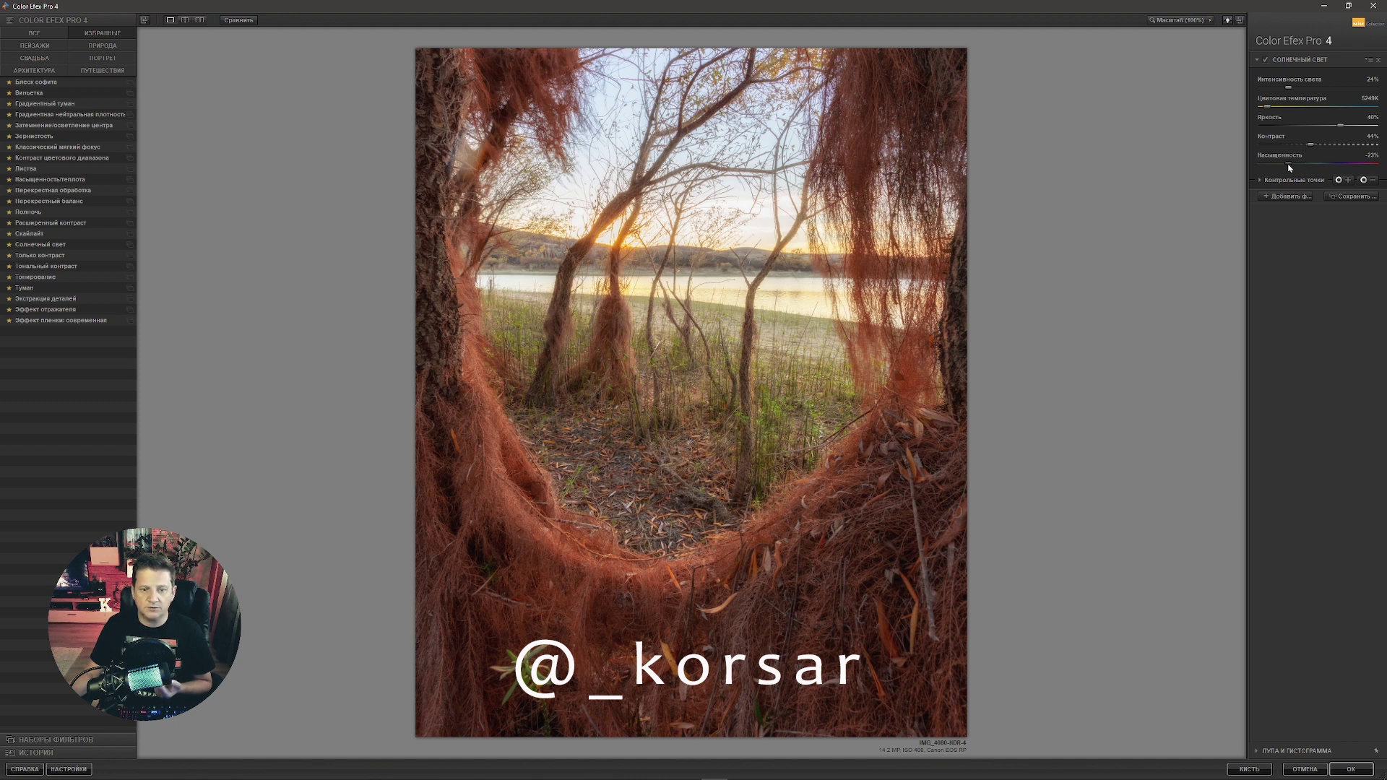
pyautogui.moveTo(1288, 164); pyautogui.dragTo(1330, 164)
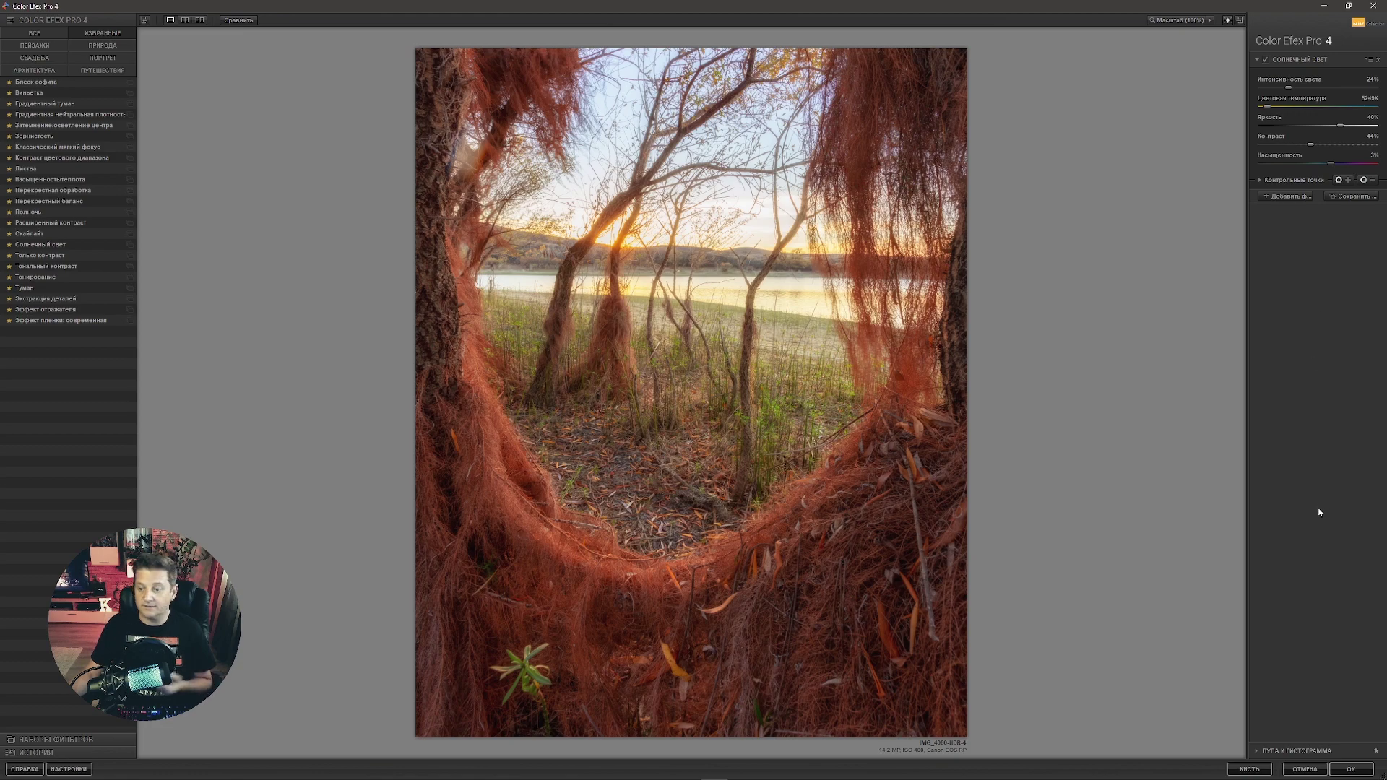
pyautogui.click(1350, 769)
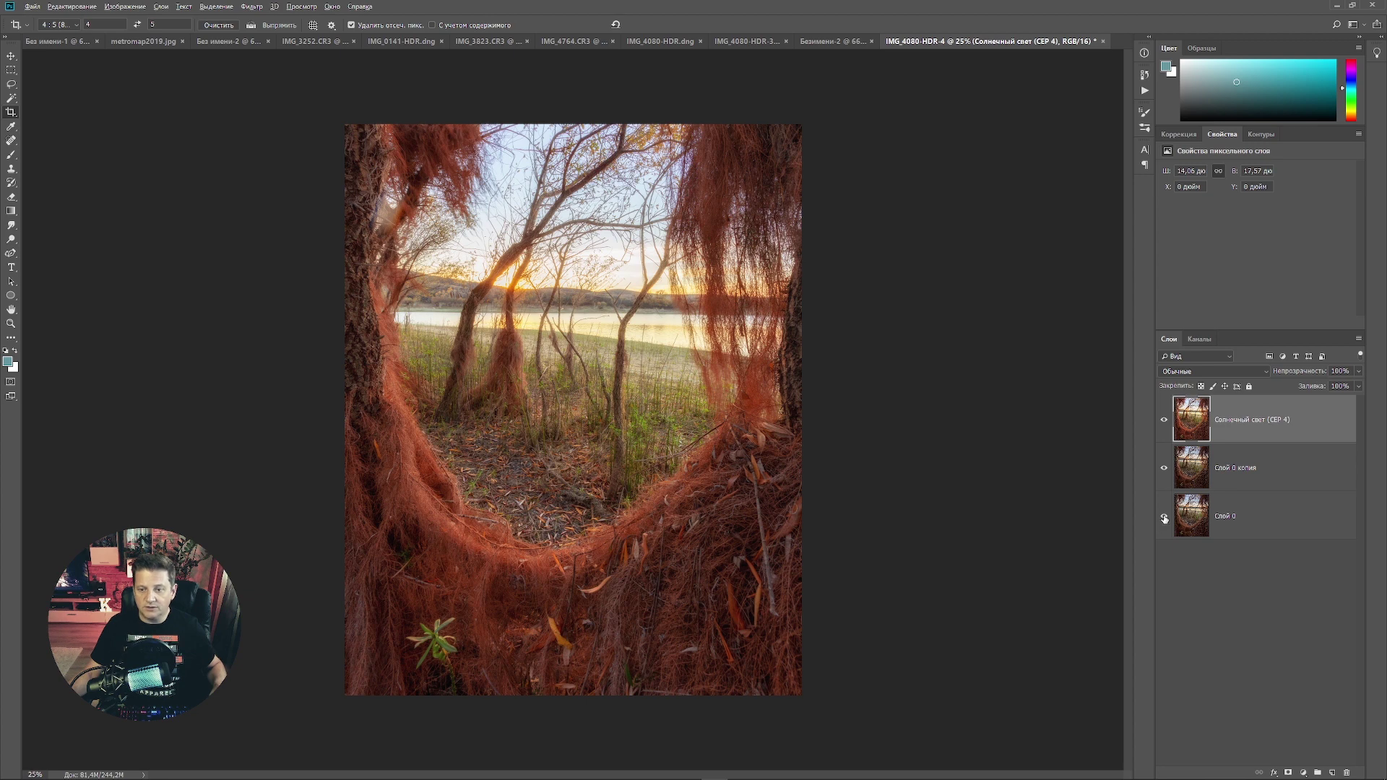
# Compare the upper layers against the original, then add a Selective Color adjustment layer
pyautogui.keyDown('alt'); pyautogui.click(1164, 518); pyautogui.keyUp('alt')
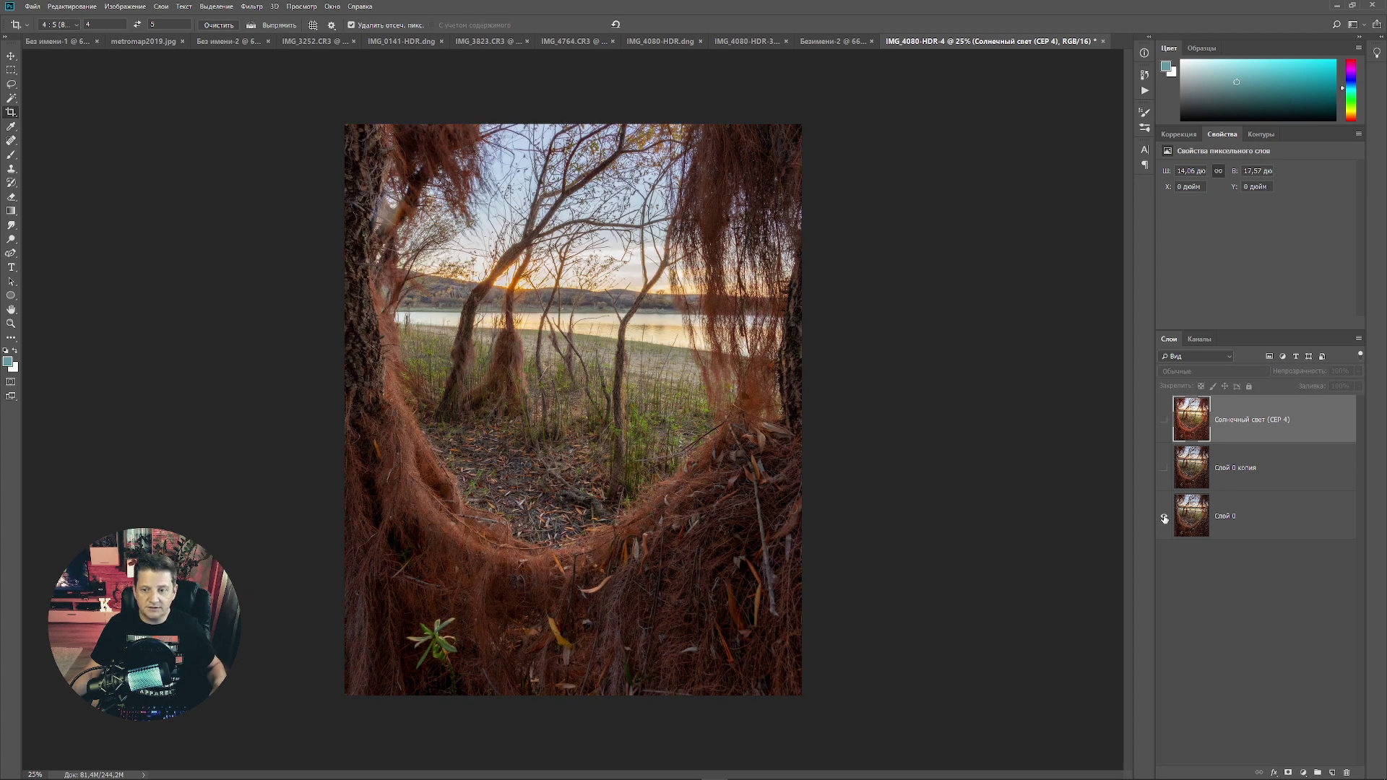
pyautogui.keyDown('alt'); pyautogui.click(1163, 518); pyautogui.keyUp('alt')
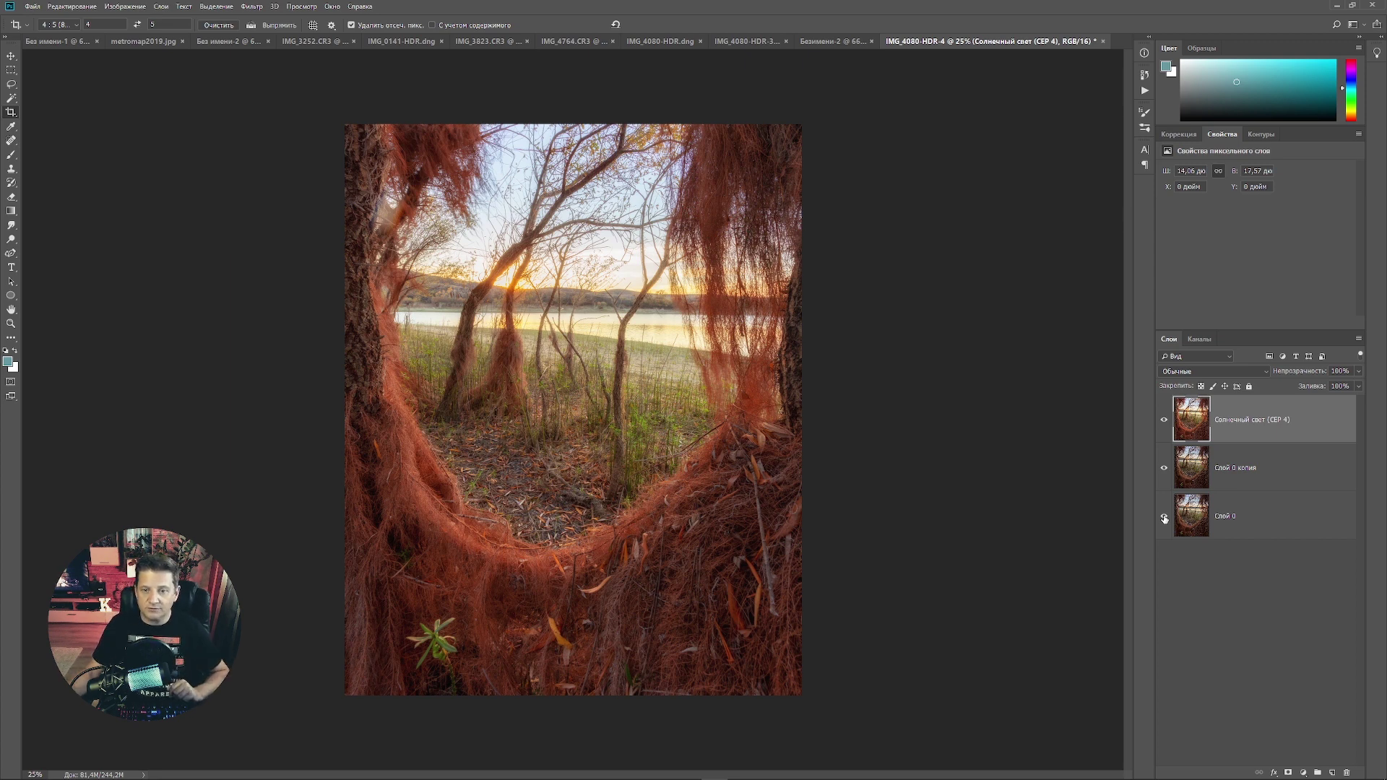
pyautogui.click(1303, 771)
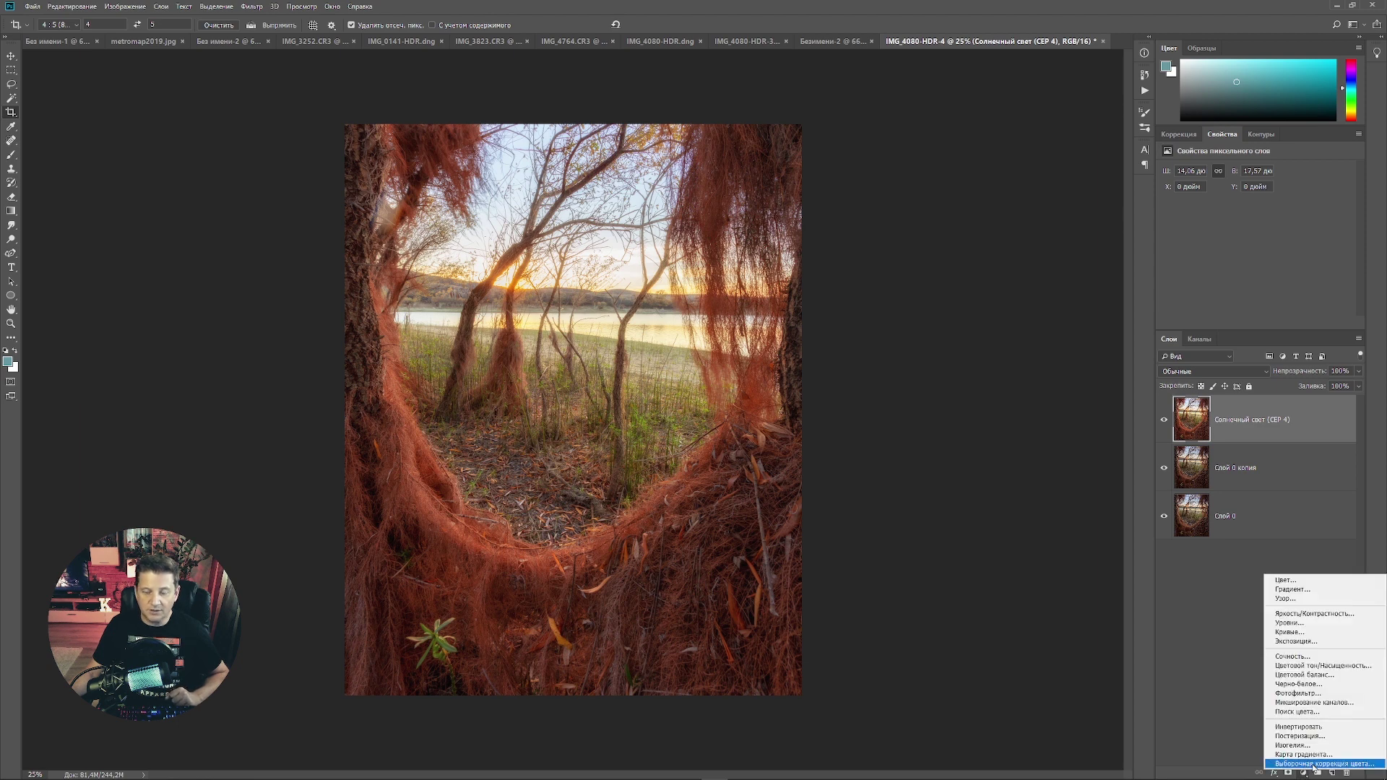
pyautogui.click(1313, 764)
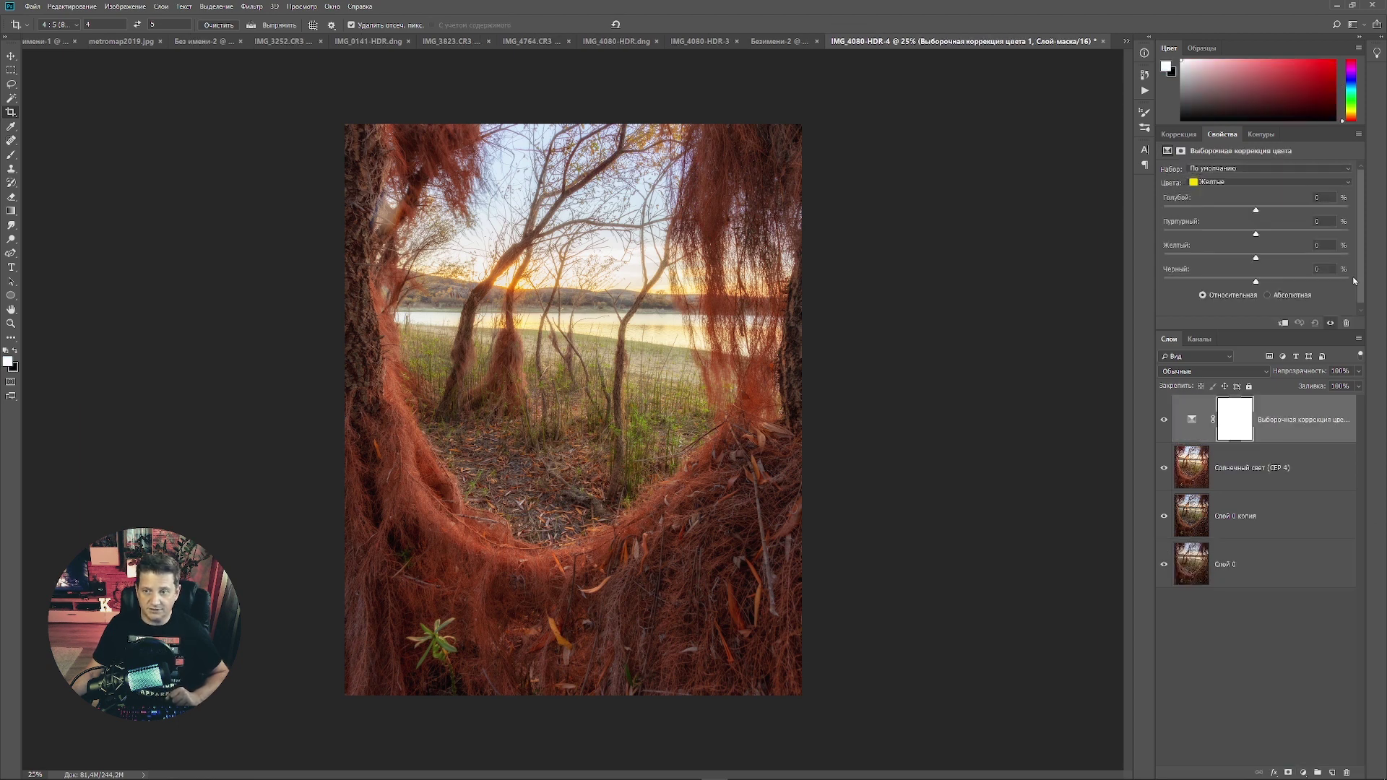
# Set the Reds to Cyan -22 and Magenta -18
pyautogui.moveTo(1256, 210); pyautogui.dragTo(1227, 210)
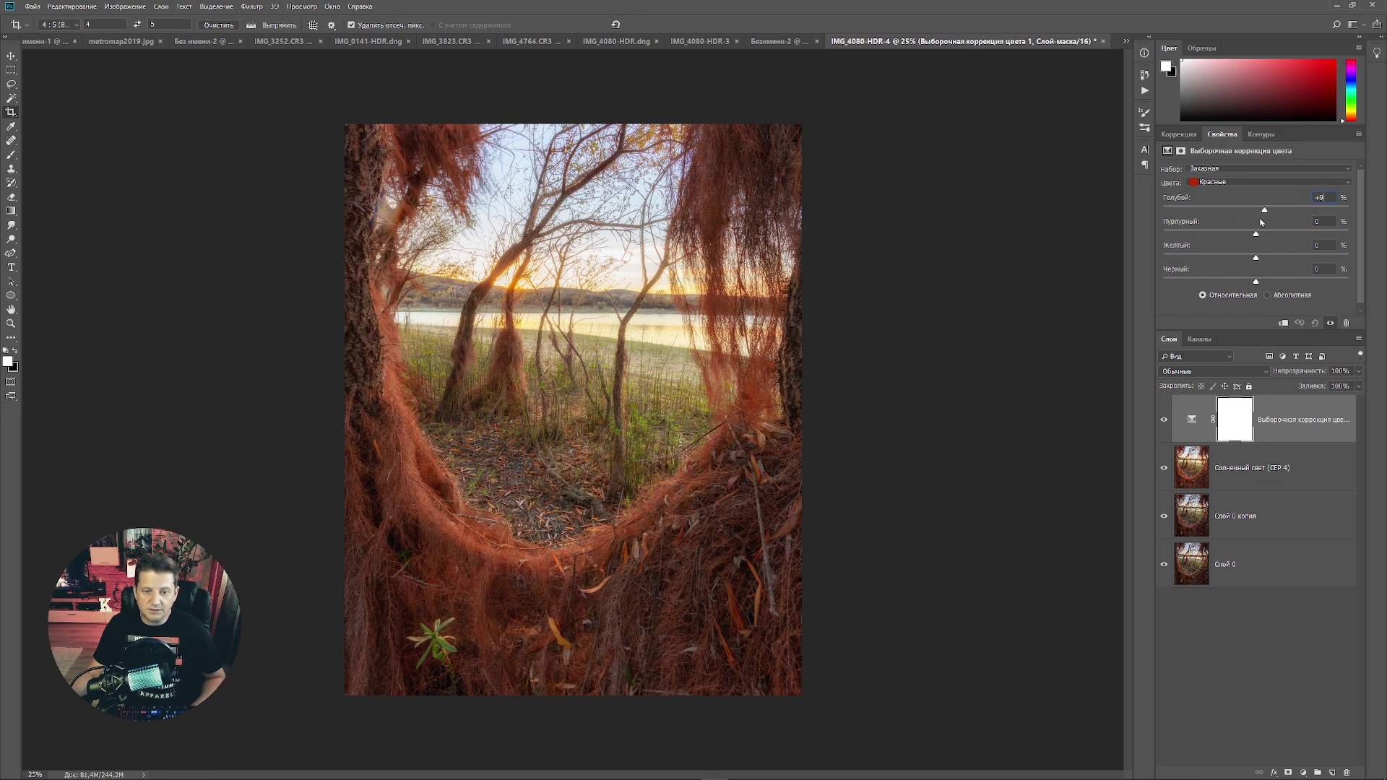
pyautogui.moveTo(1223, 225)
pyautogui.mouseDown()
pyautogui.moveTo(1252, 227)
pyautogui.moveTo(1240, 228)
pyautogui.mouseUp()
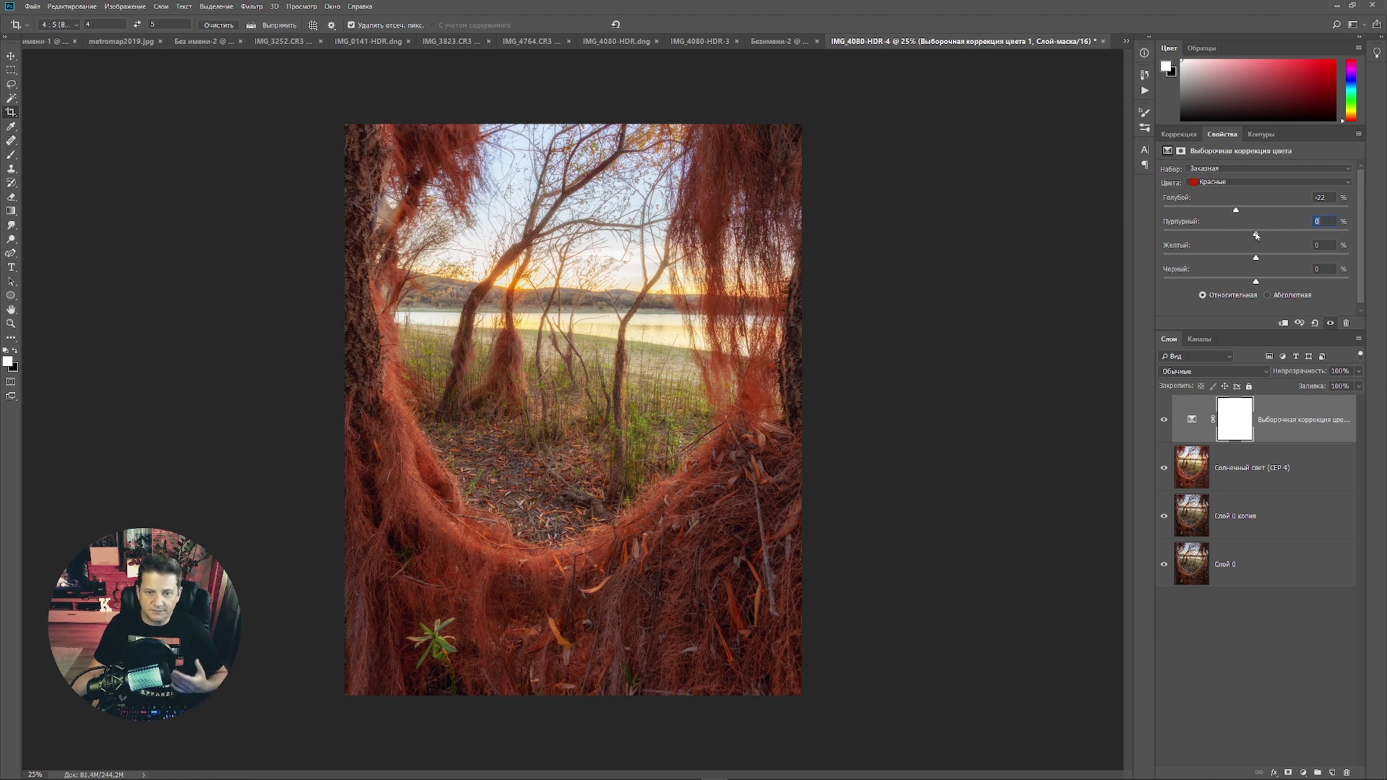
pyautogui.moveTo(1257, 236); pyautogui.dragTo(1238, 236)
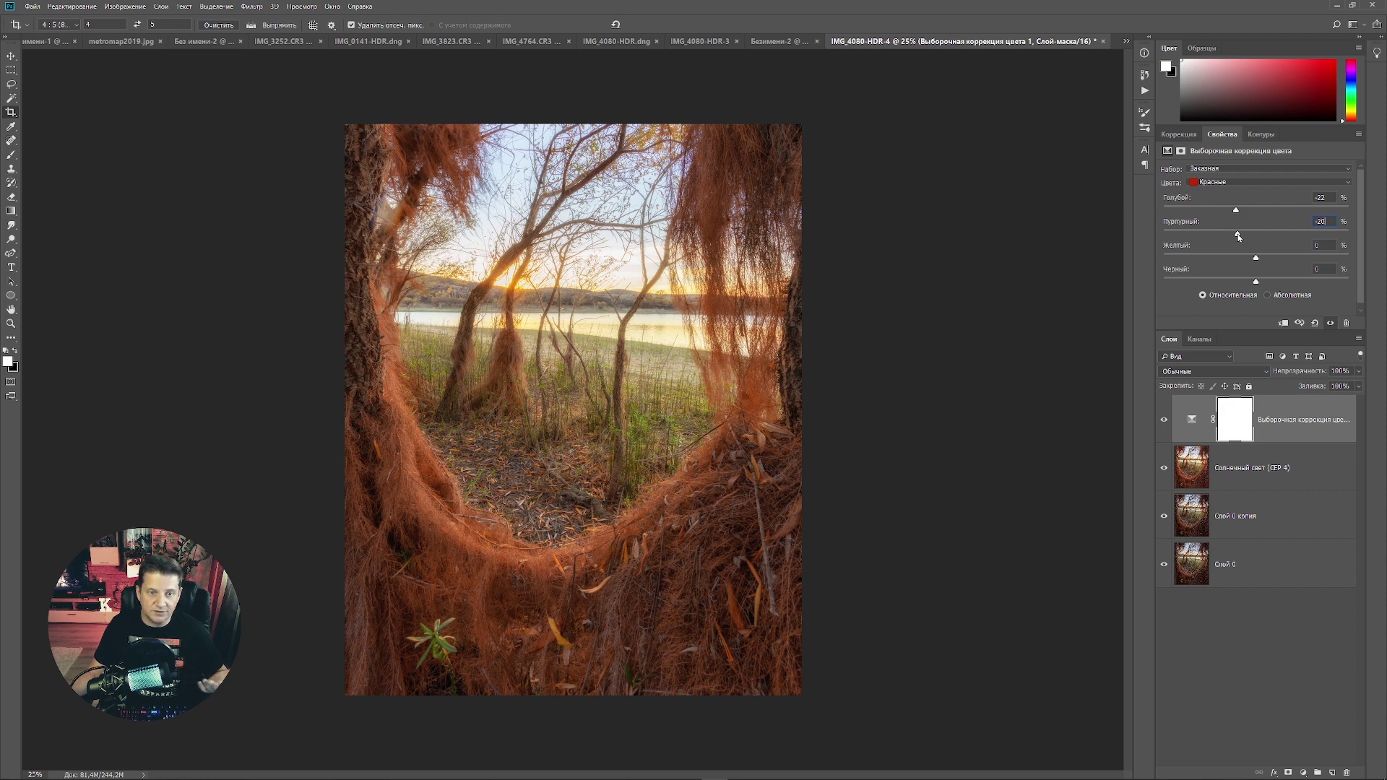
pyautogui.moveTo(1238, 236); pyautogui.dragTo(1240, 236)
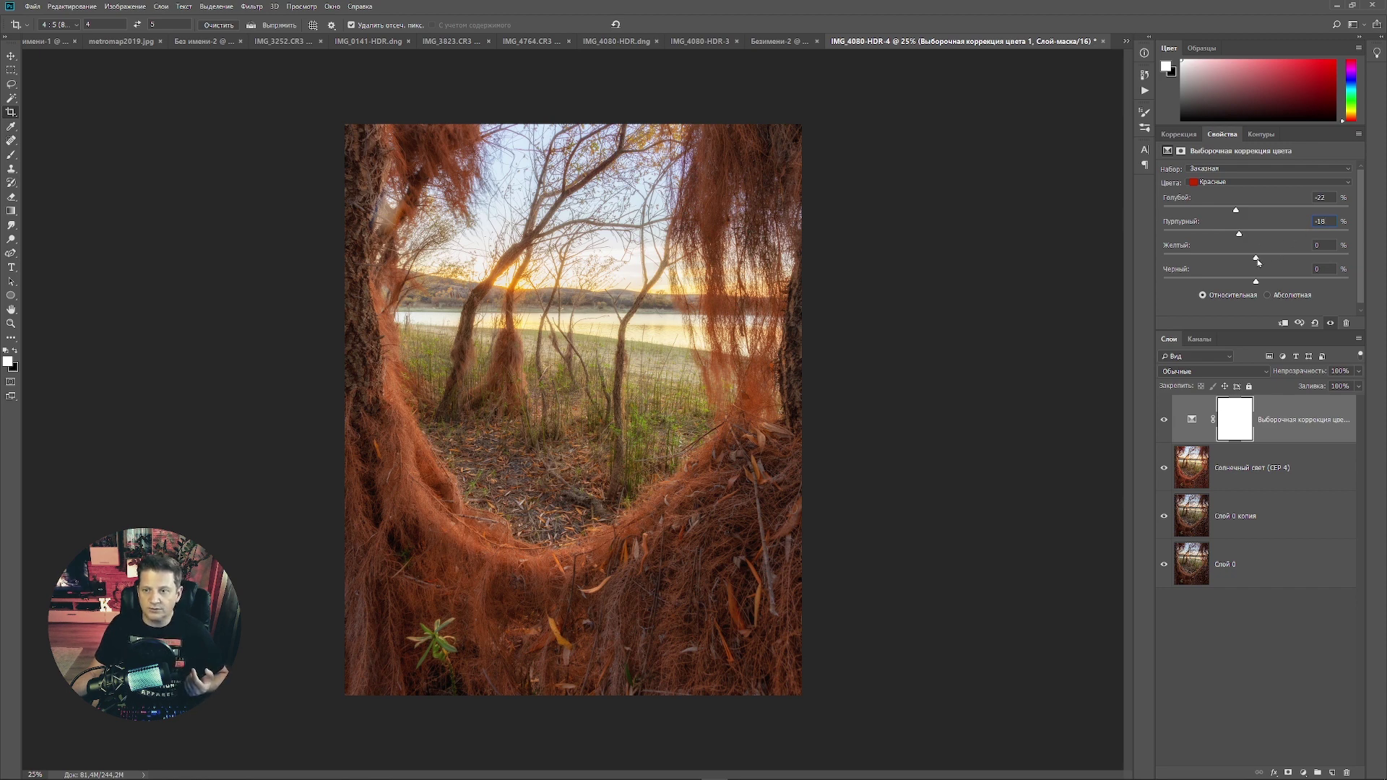
pyautogui.moveTo(1257, 258); pyautogui.dragTo(1262, 260)
# Set the Yellows to Cyan +5, Magenta +9 and Yellow +18
pyautogui.click(1264, 182)
pyautogui.click(1244, 190)
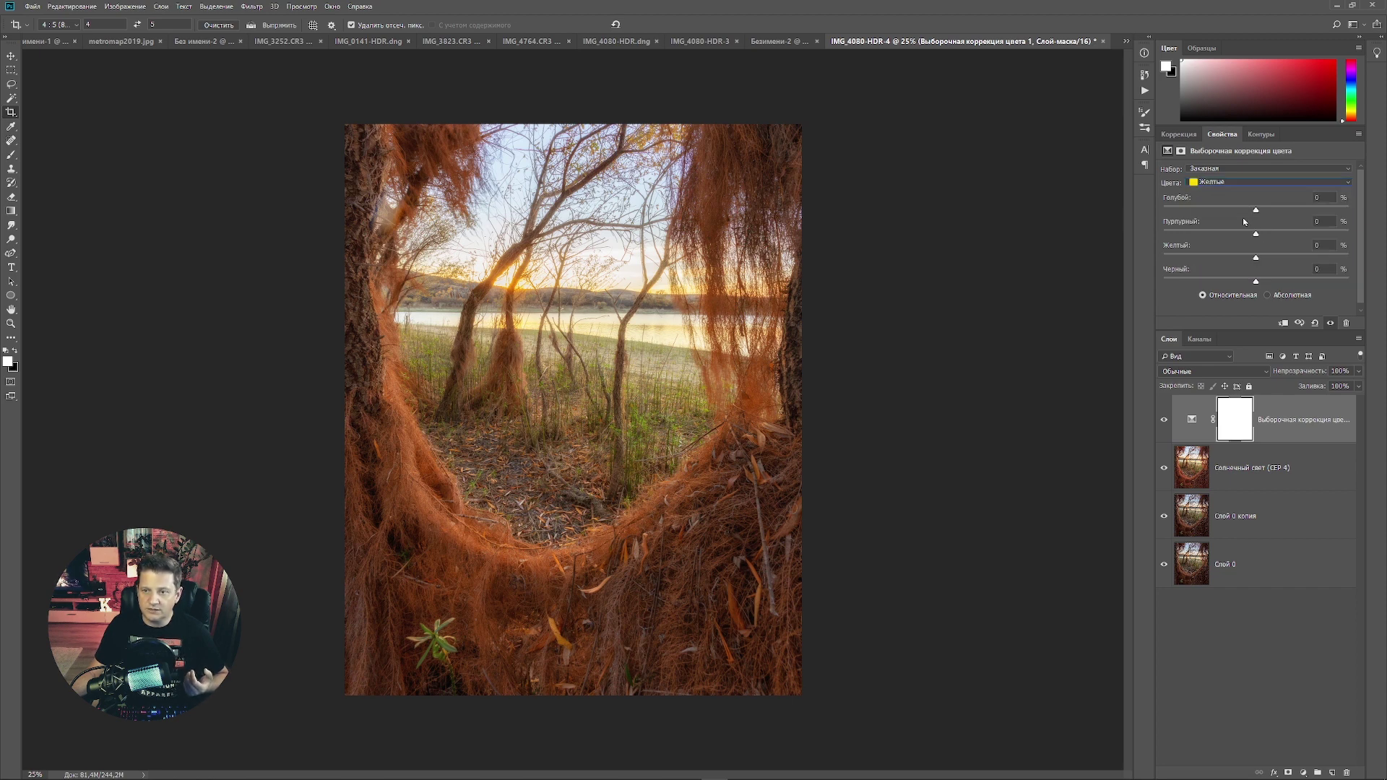
pyautogui.moveTo(1257, 213)
pyautogui.mouseDown()
pyautogui.moveTo(1246, 213)
pyautogui.moveTo(1262, 217)
pyautogui.mouseUp()
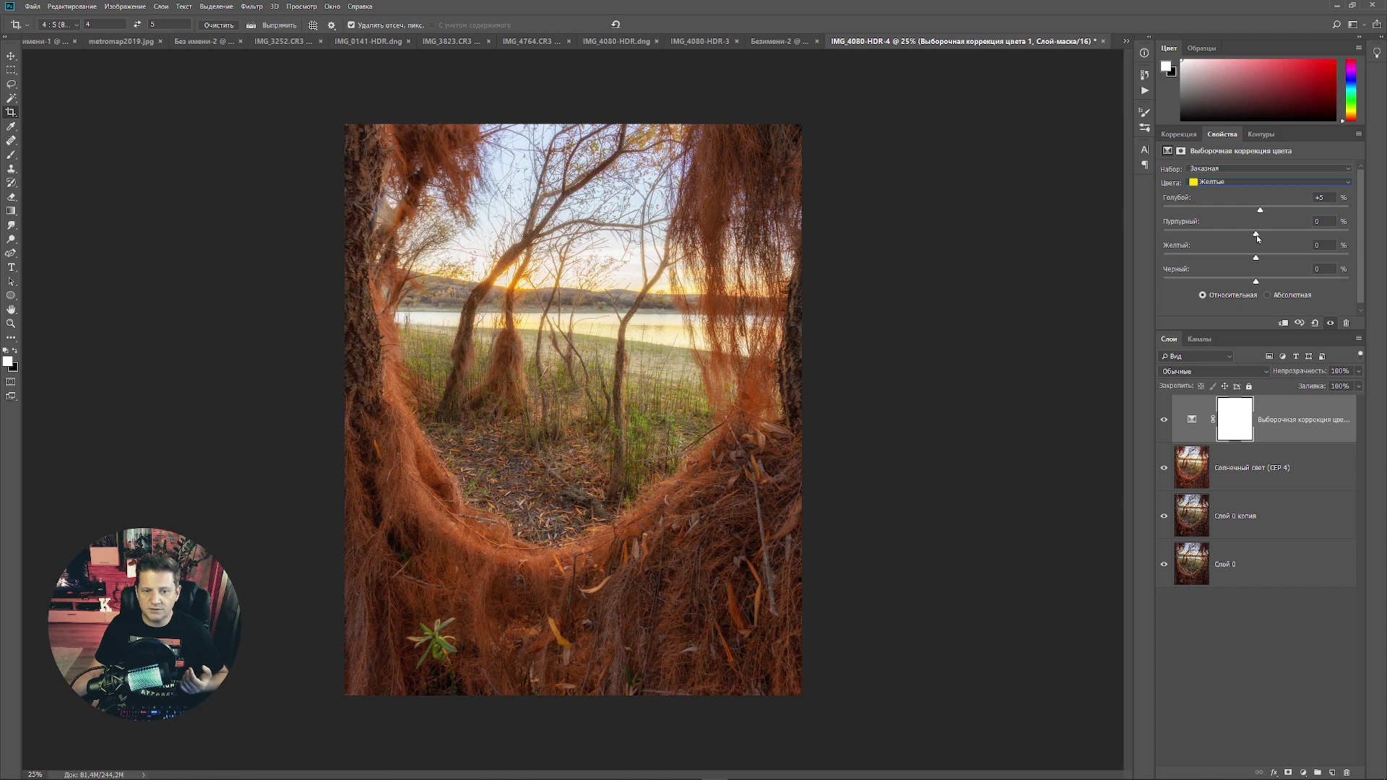
pyautogui.moveTo(1257, 235); pyautogui.dragTo(1273, 252)
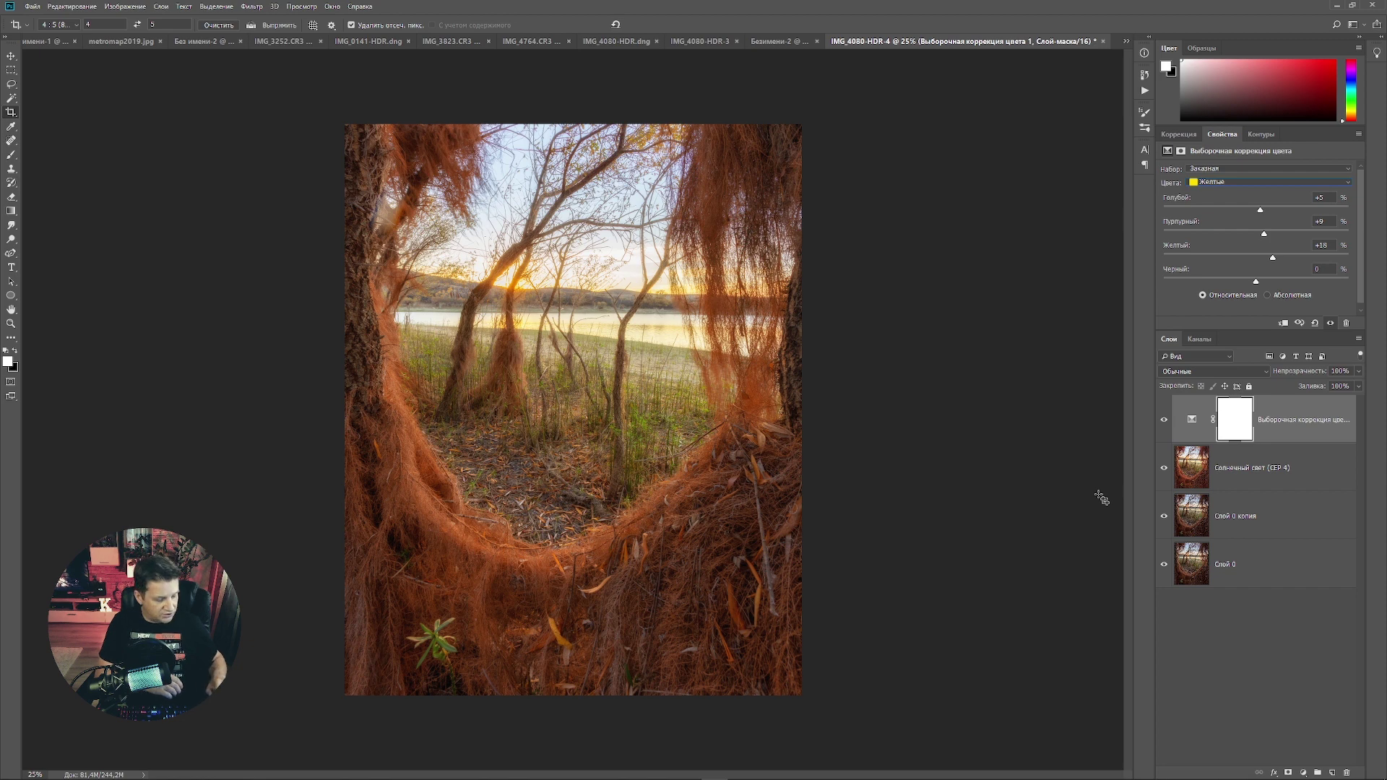
# Stamp all visible layers into a new top layer and resize the image to 1600 × 2000 px
pyautogui.press('ctrl')
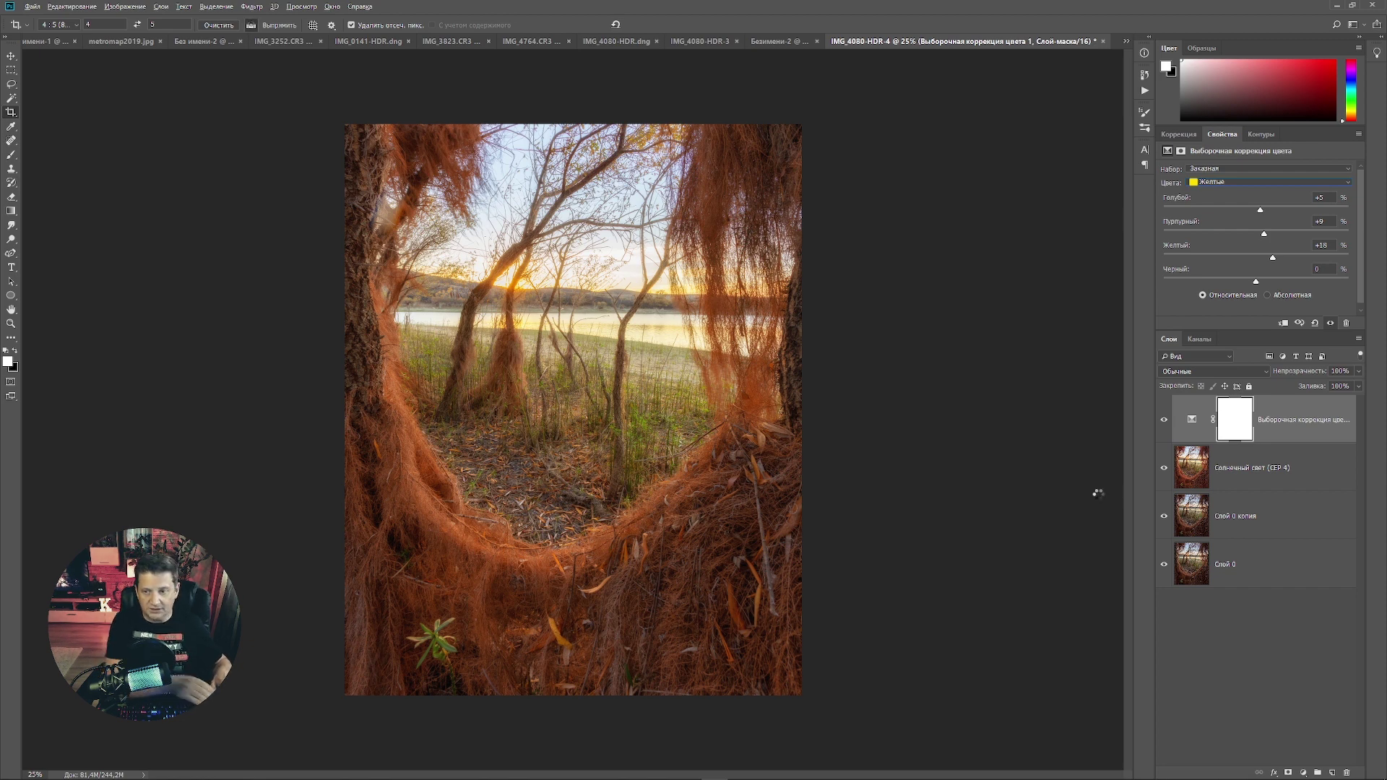
pyautogui.hotkey('ctrl', 'shift', 'alt', 'e')
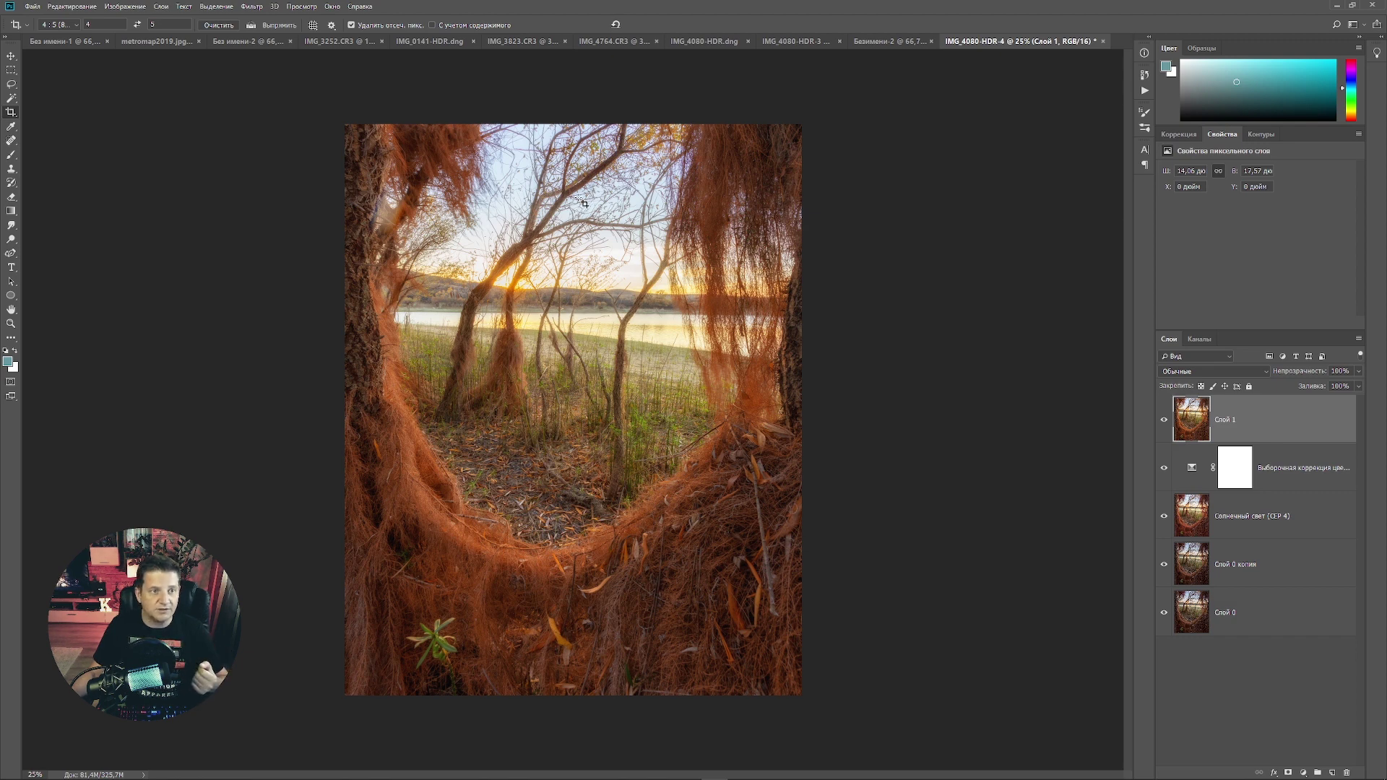
pyautogui.click(128, 8)
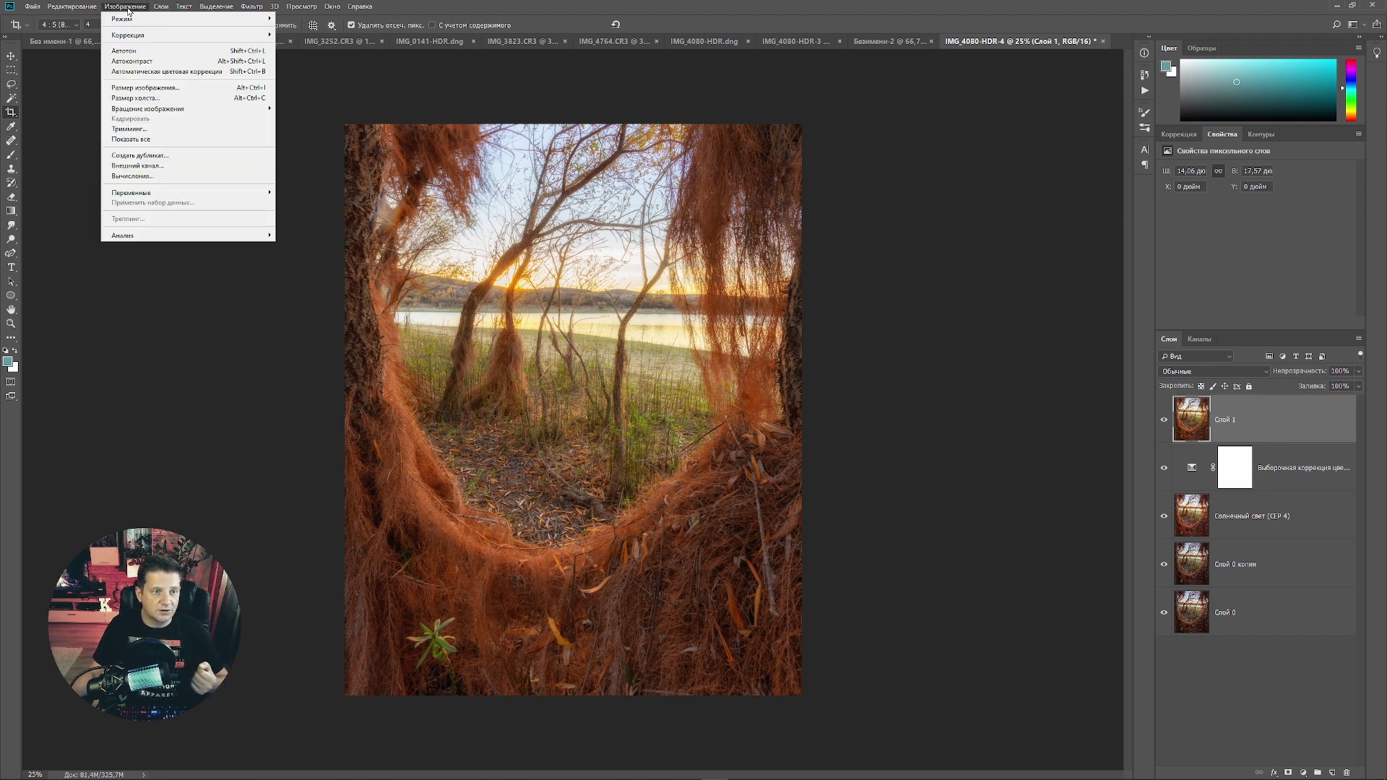
pyautogui.click(158, 87)
pyautogui.write('1600')
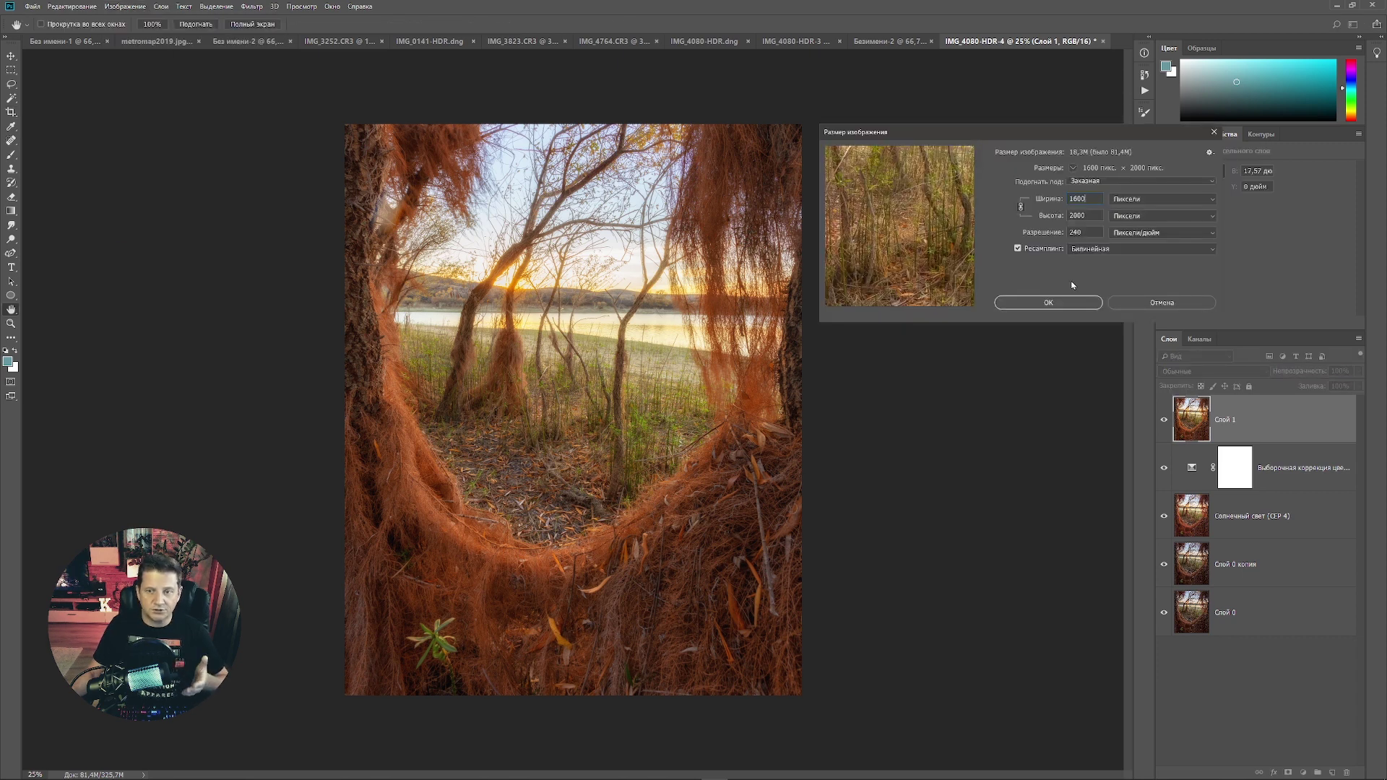
pyautogui.click(1058, 302)
pyautogui.press('c')
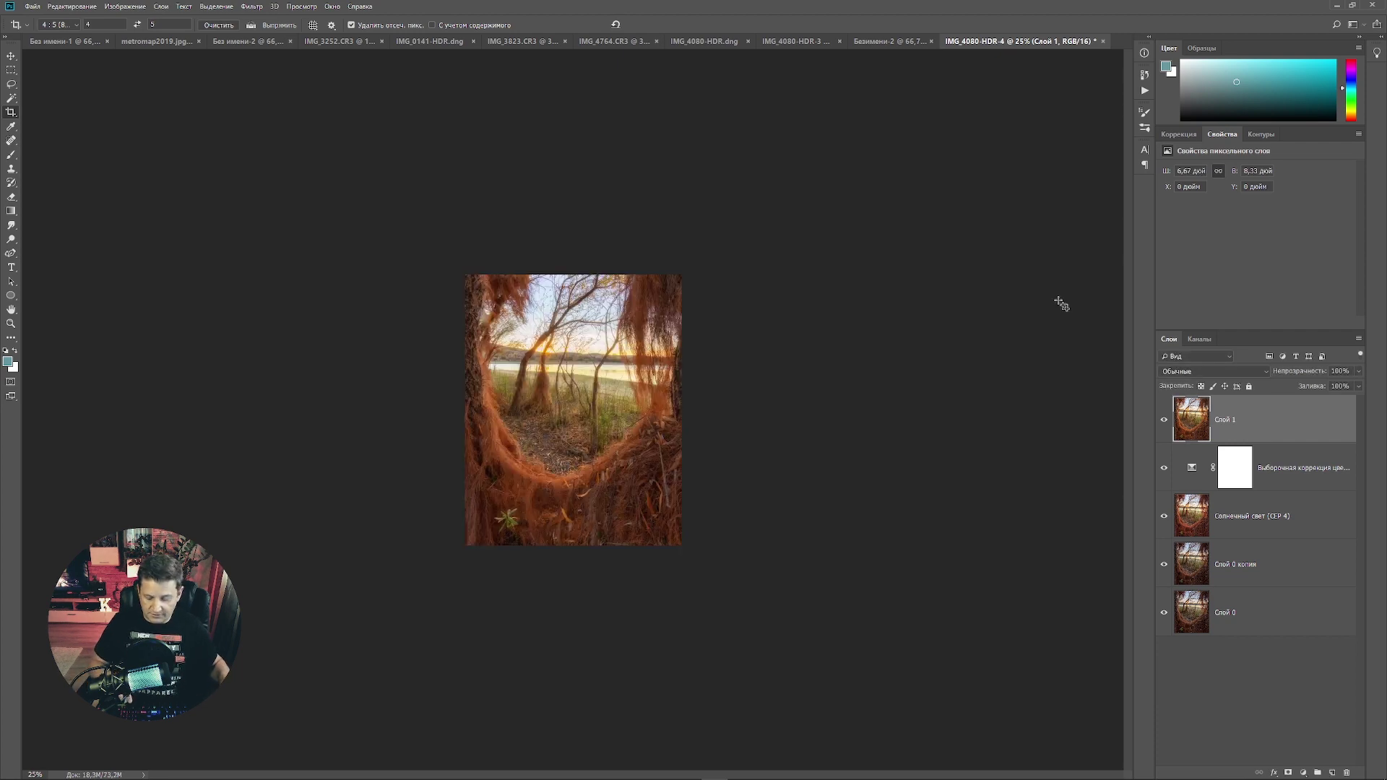
pyautogui.hotkey('ctrl', '0')
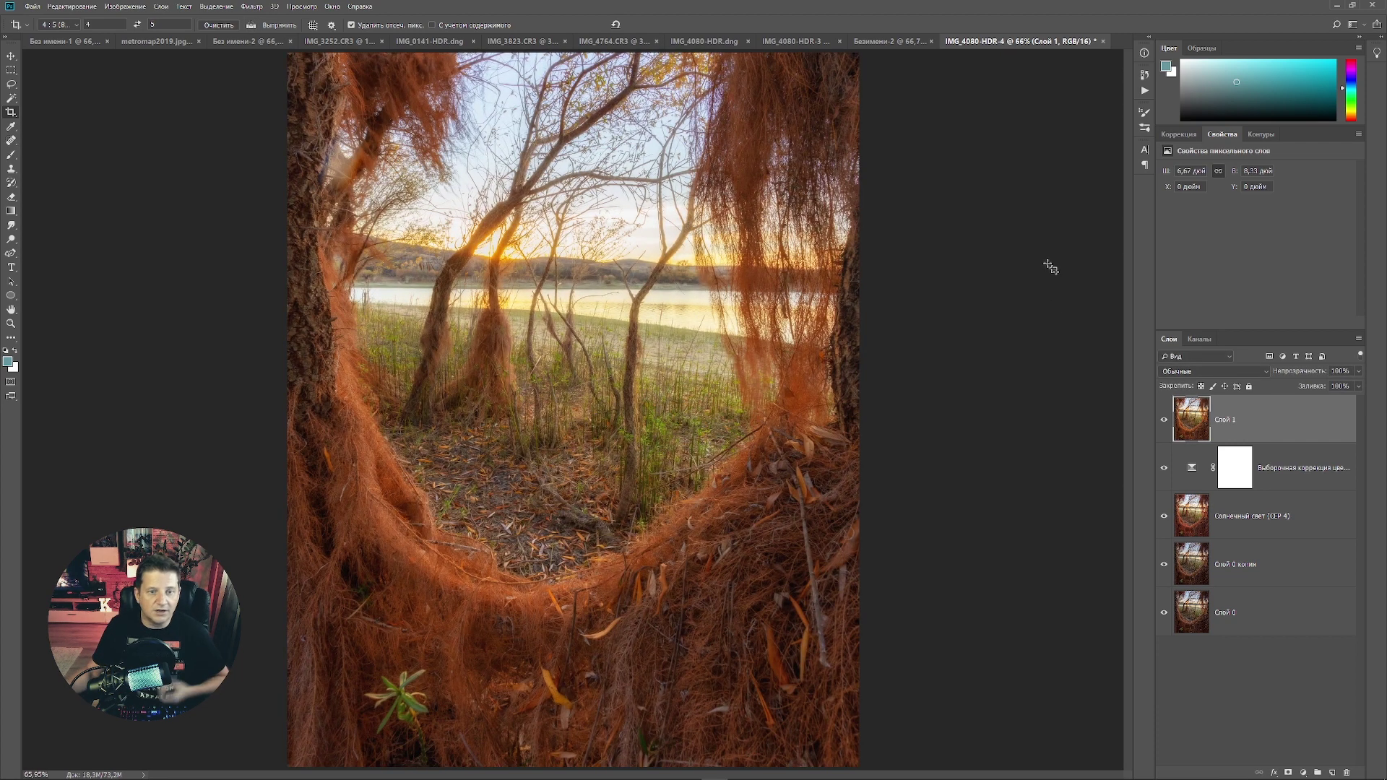
# Apply a 1.2 px High Pass filter to the merged layer and blend it in Overlay
pyautogui.click(251, 6)
pyautogui.moveTo(314, 221)
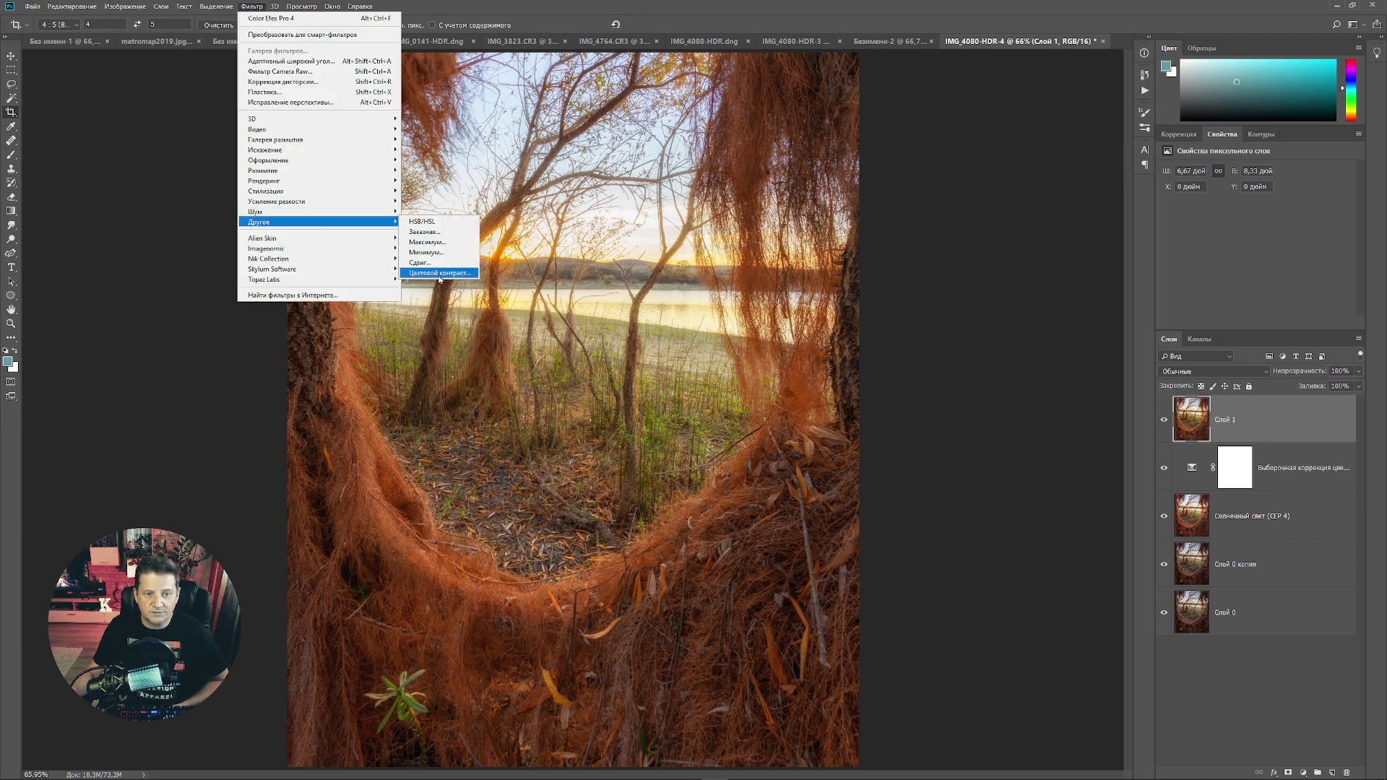
pyautogui.click(439, 273)
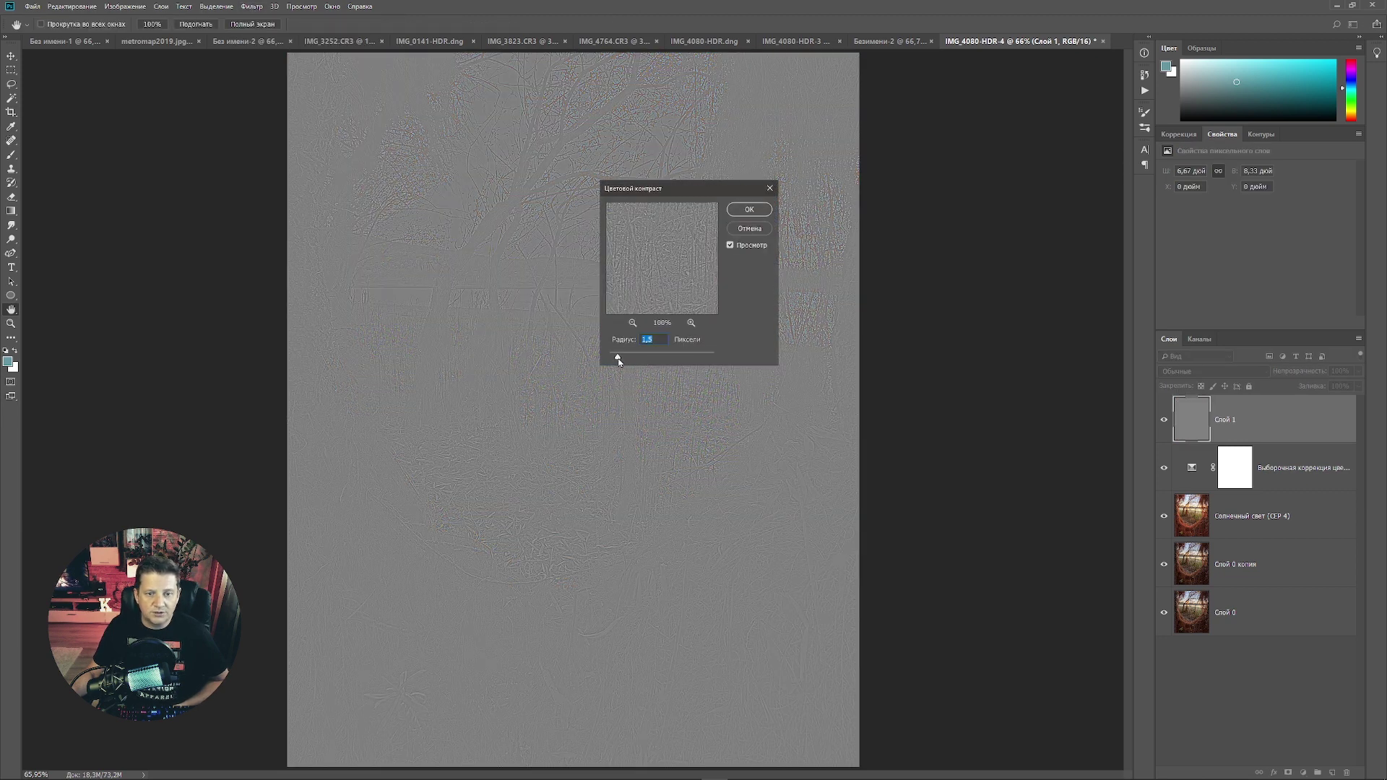
pyautogui.moveTo(619, 359); pyautogui.dragTo(617, 359)
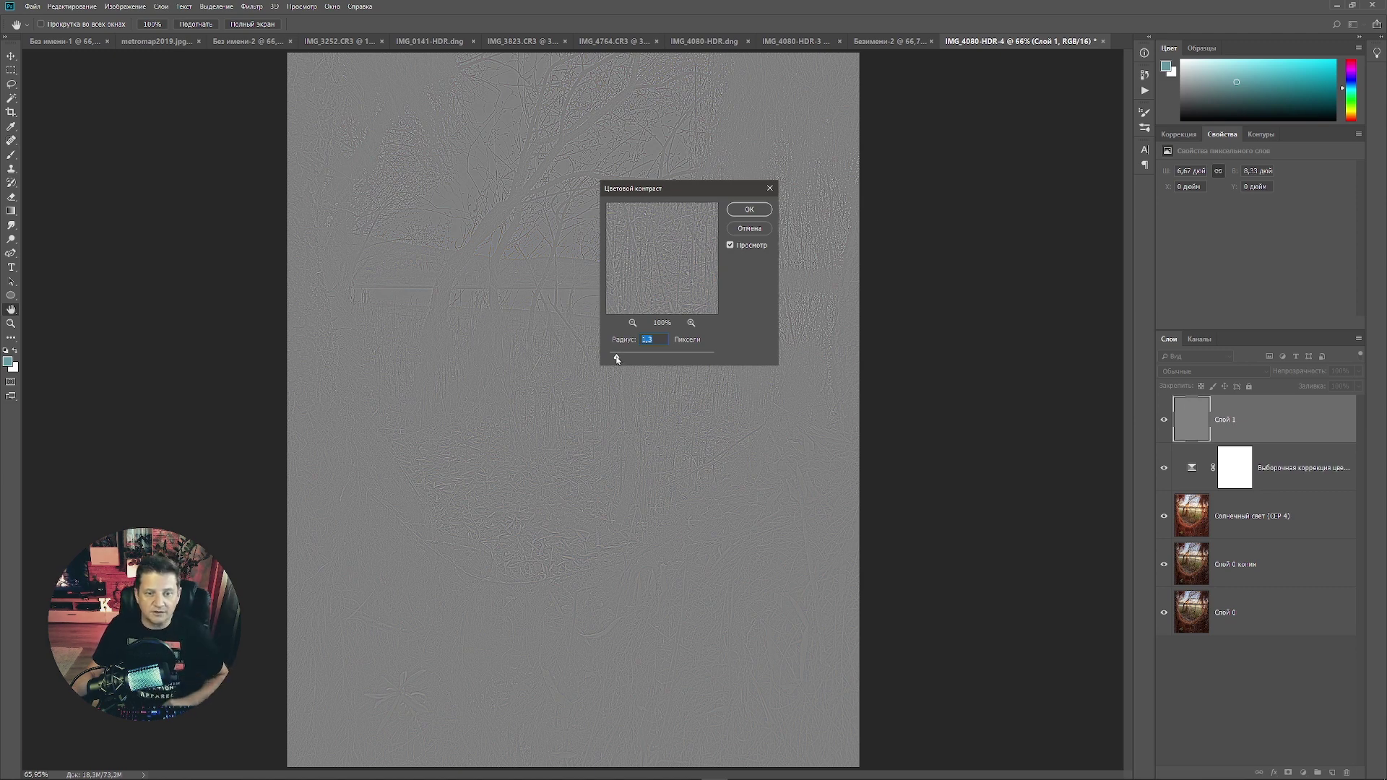
pyautogui.moveTo(618, 361); pyautogui.dragTo(616, 359)
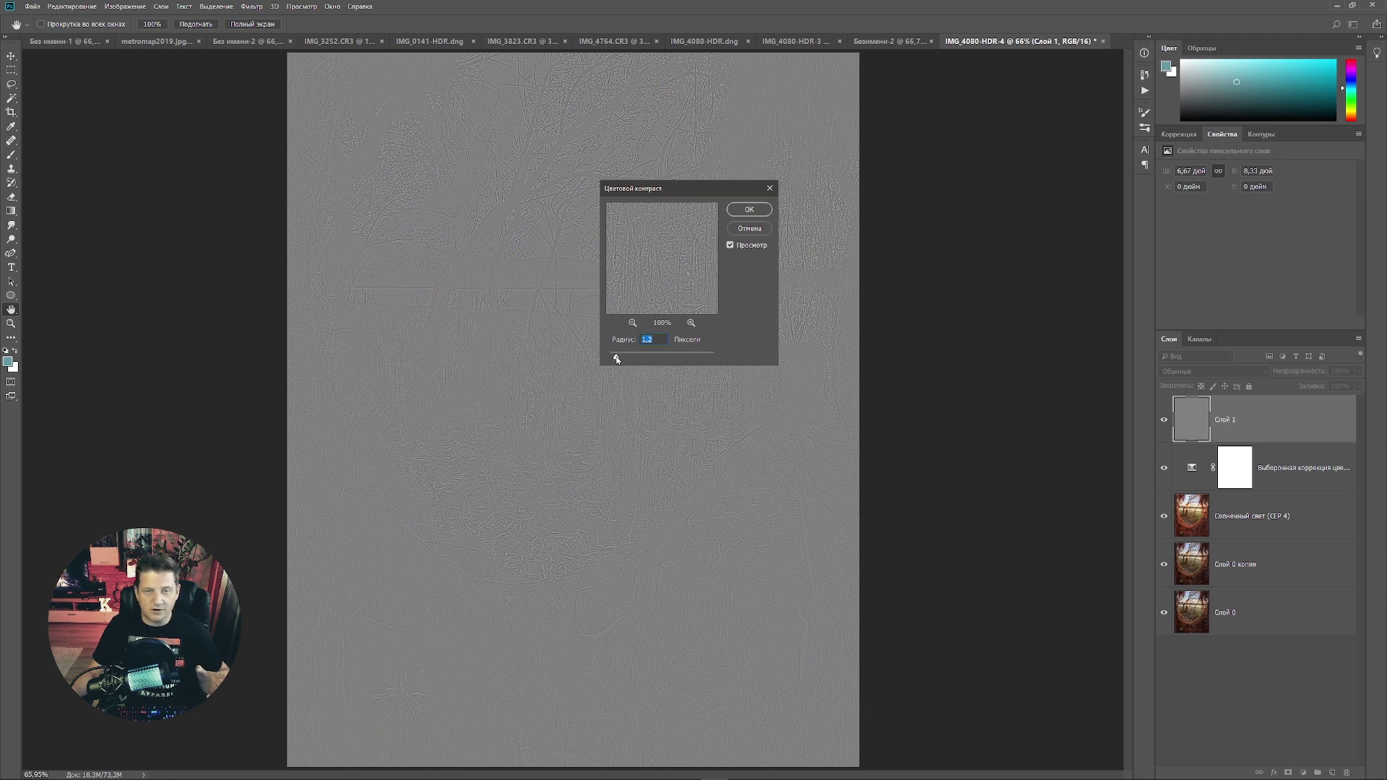
pyautogui.click(749, 209)
pyautogui.press('c')
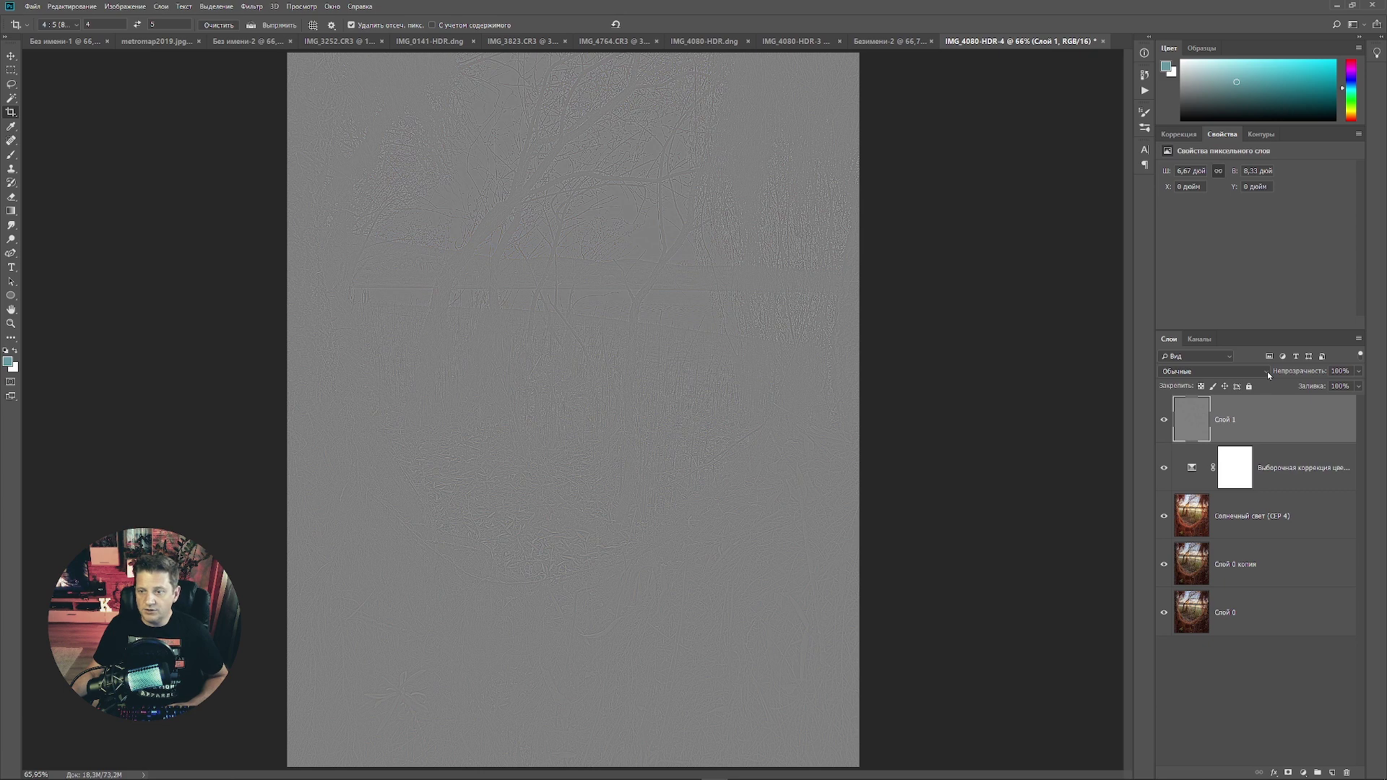
pyautogui.click(1267, 371)
pyautogui.click(1209, 521)
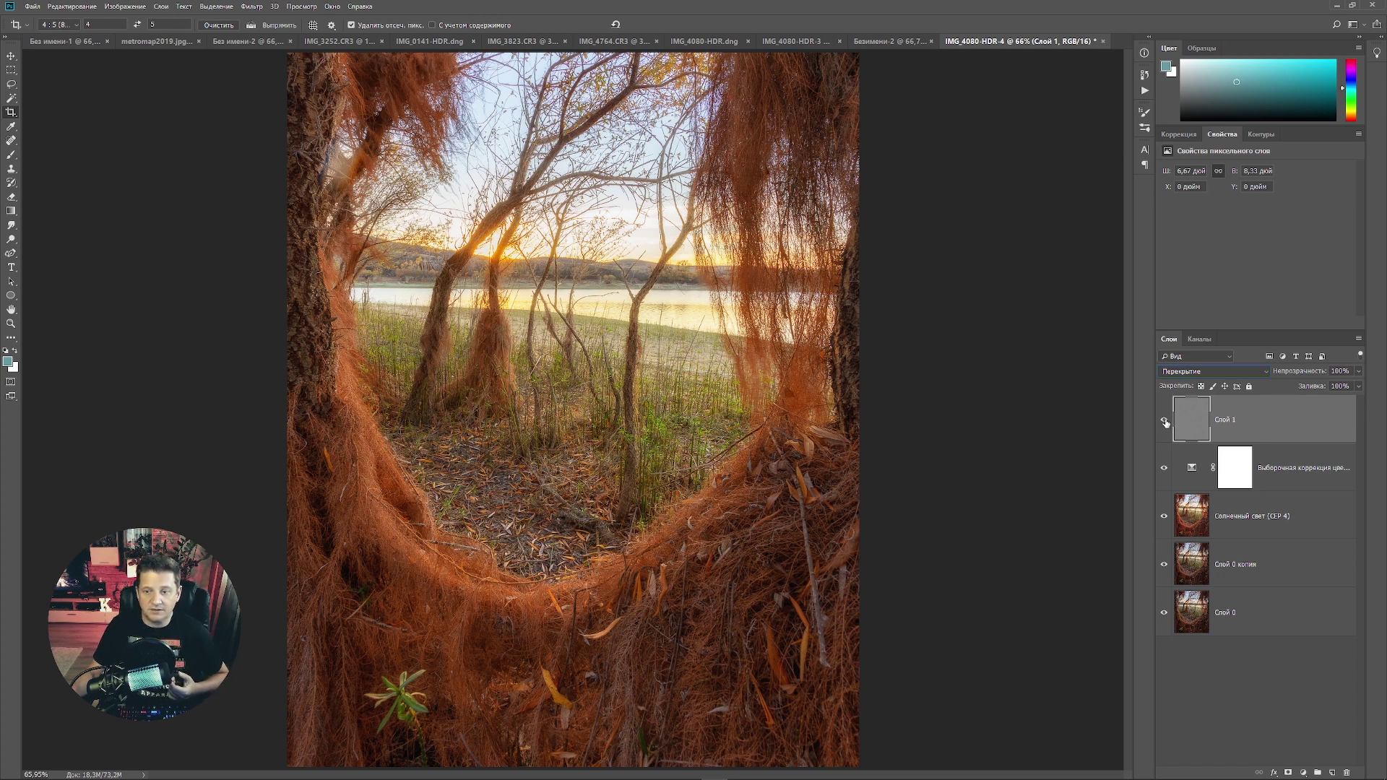
# Inspect the sharpening at 100% and 200%, toggling the layer on and off to compare
pyautogui.hotkey('ctrl', '1')
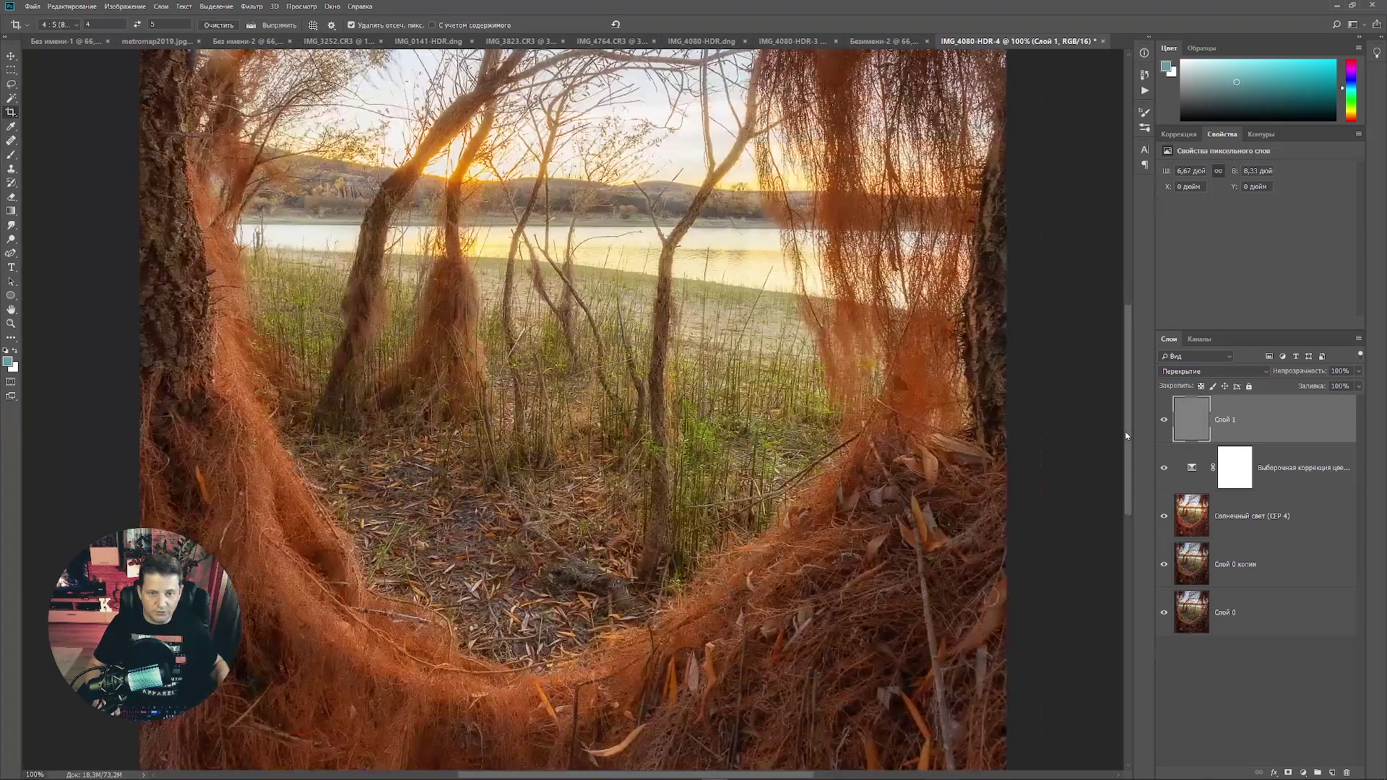
pyautogui.hotkey('ctrl', '+')
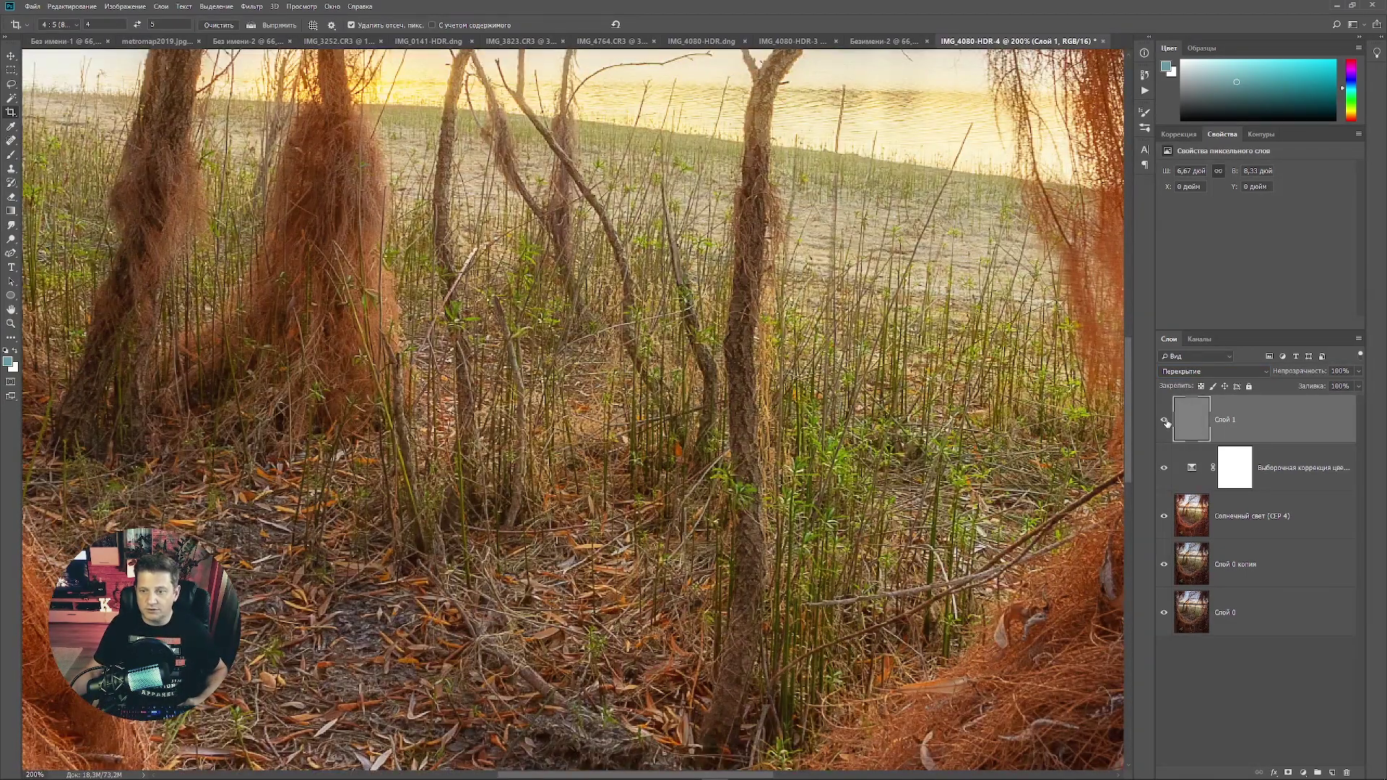
pyautogui.click(1164, 422)
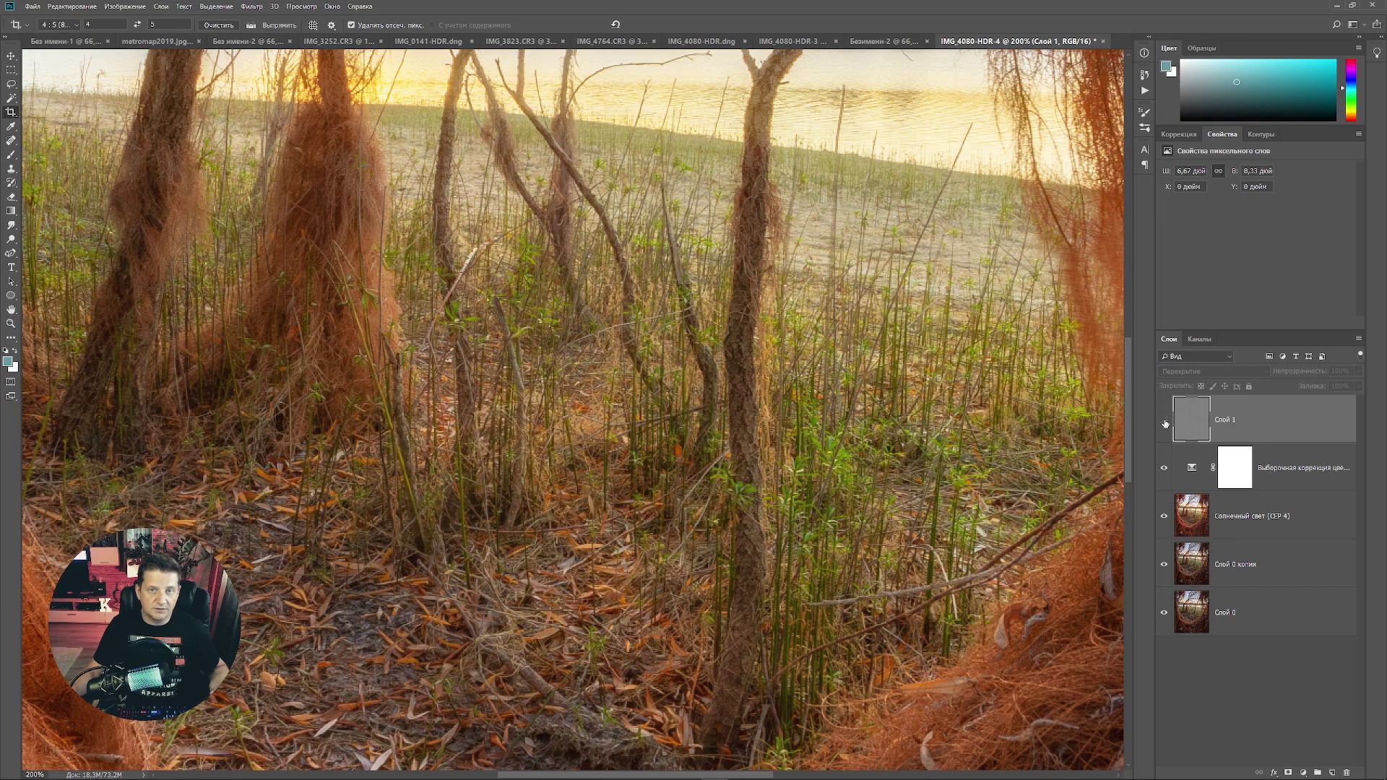
pyautogui.click(1164, 421)
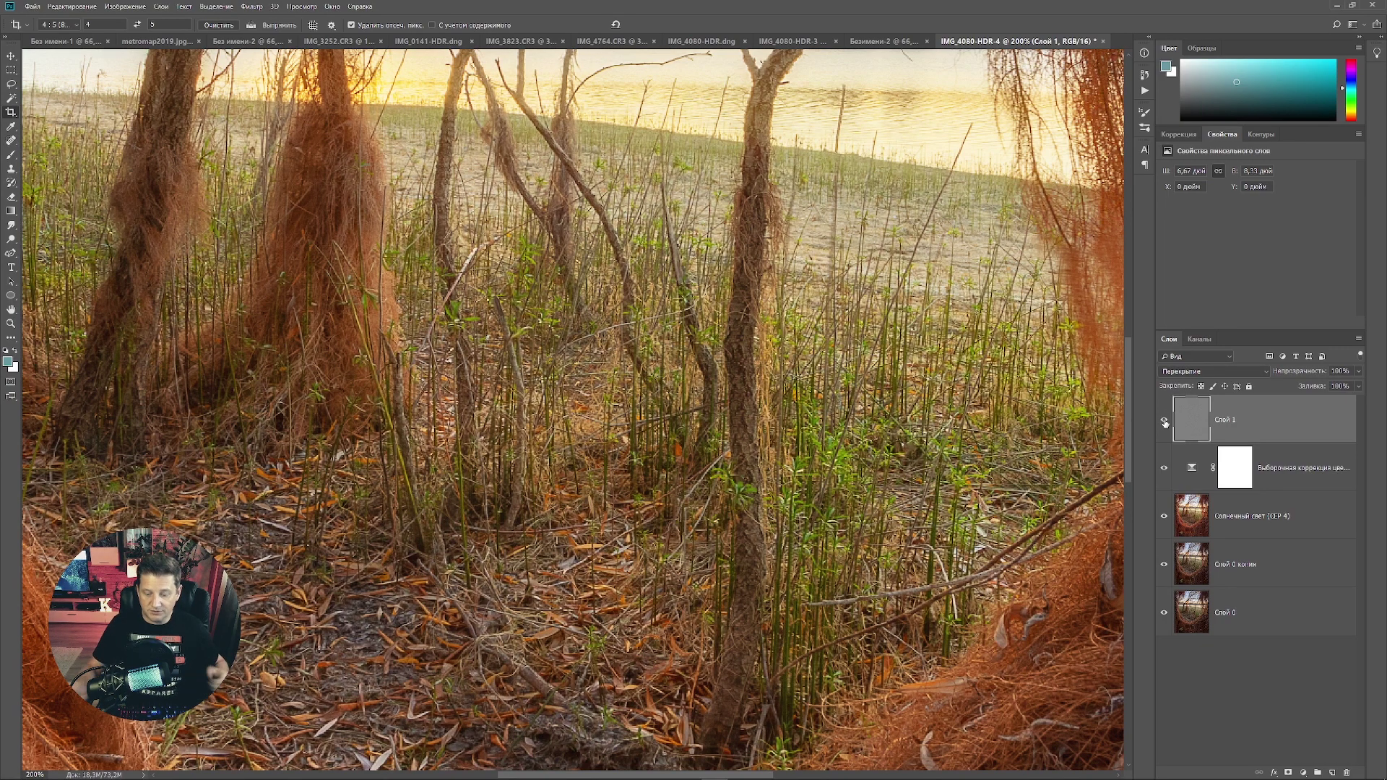
pyautogui.hotkey('ctrl', '-')
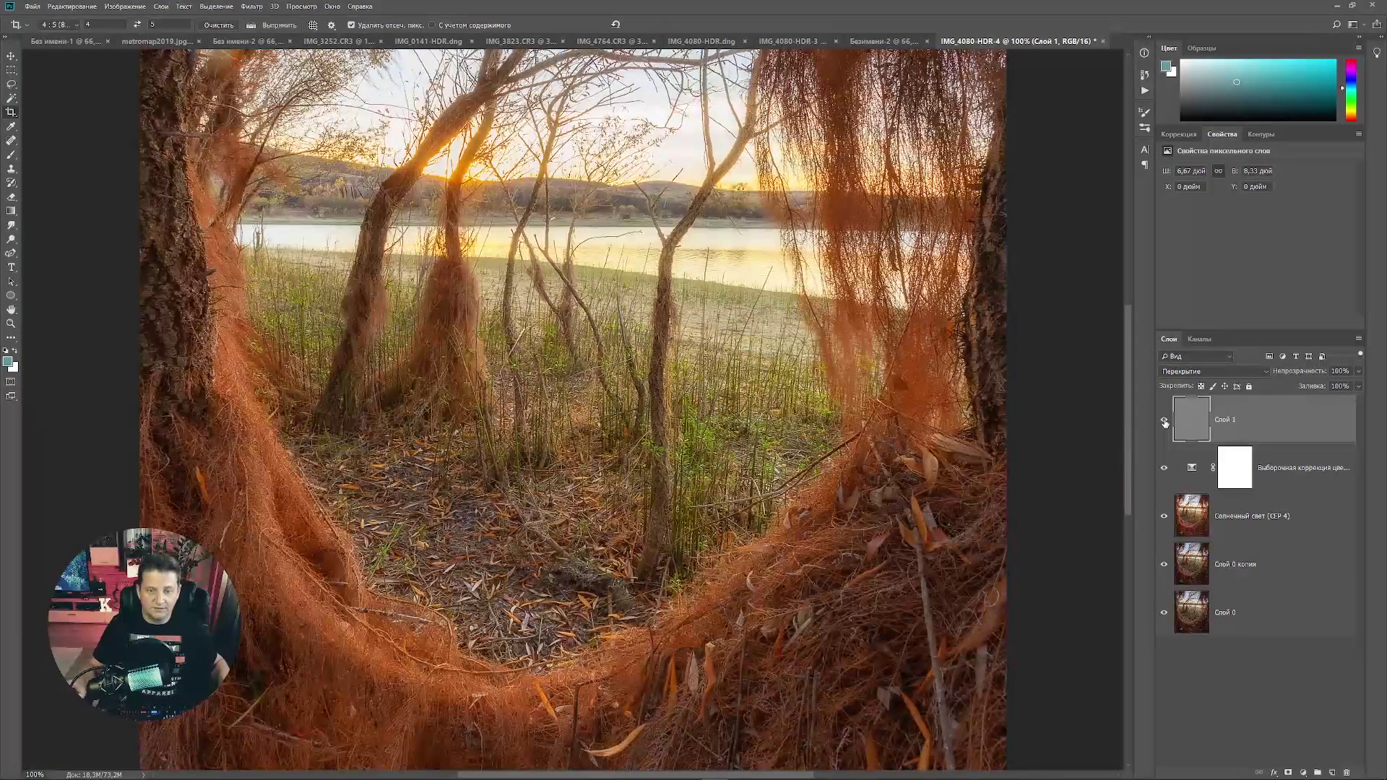
pyautogui.hotkey('ctrl', '0')
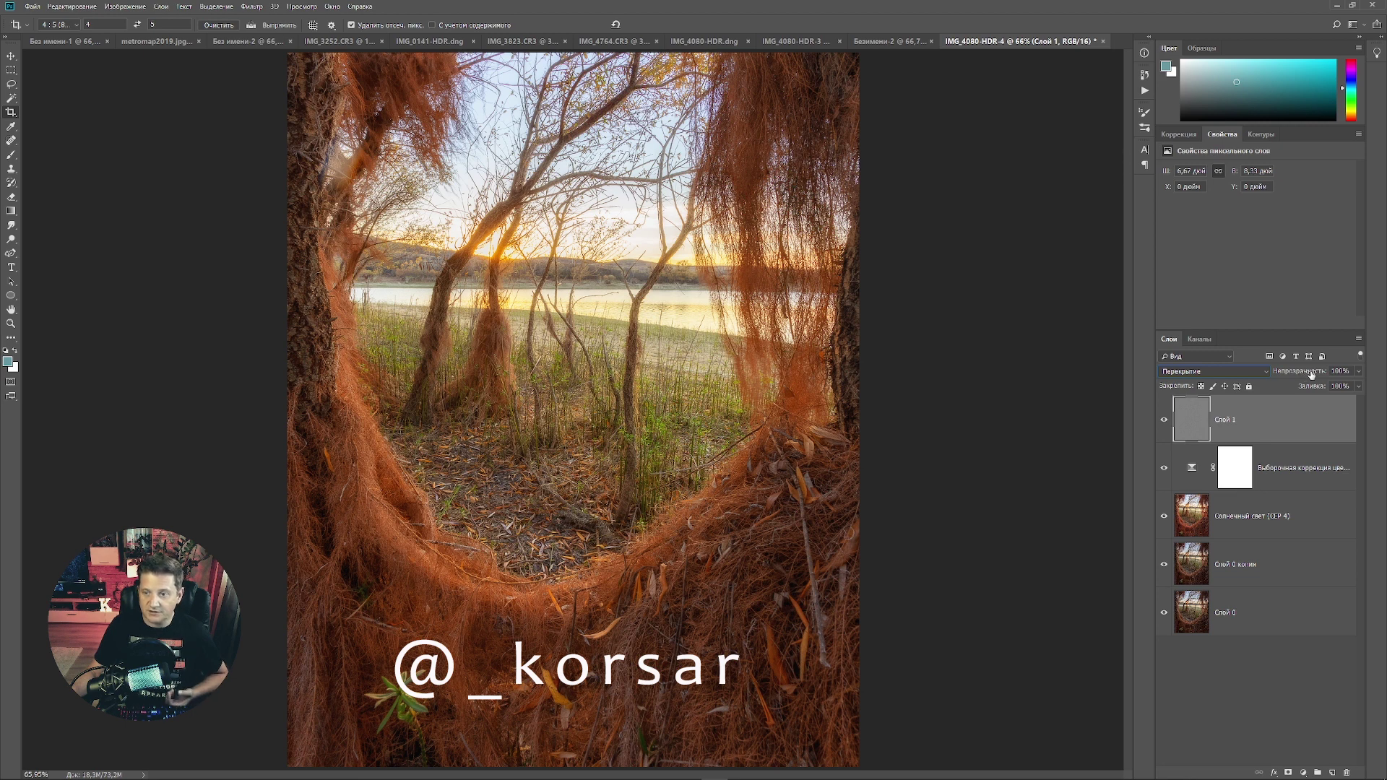
# Lower the sharpening layer to 87% opacity and stamp visible layers into a new top layer
pyautogui.moveTo(1305, 374); pyautogui.dragTo(1300, 374)
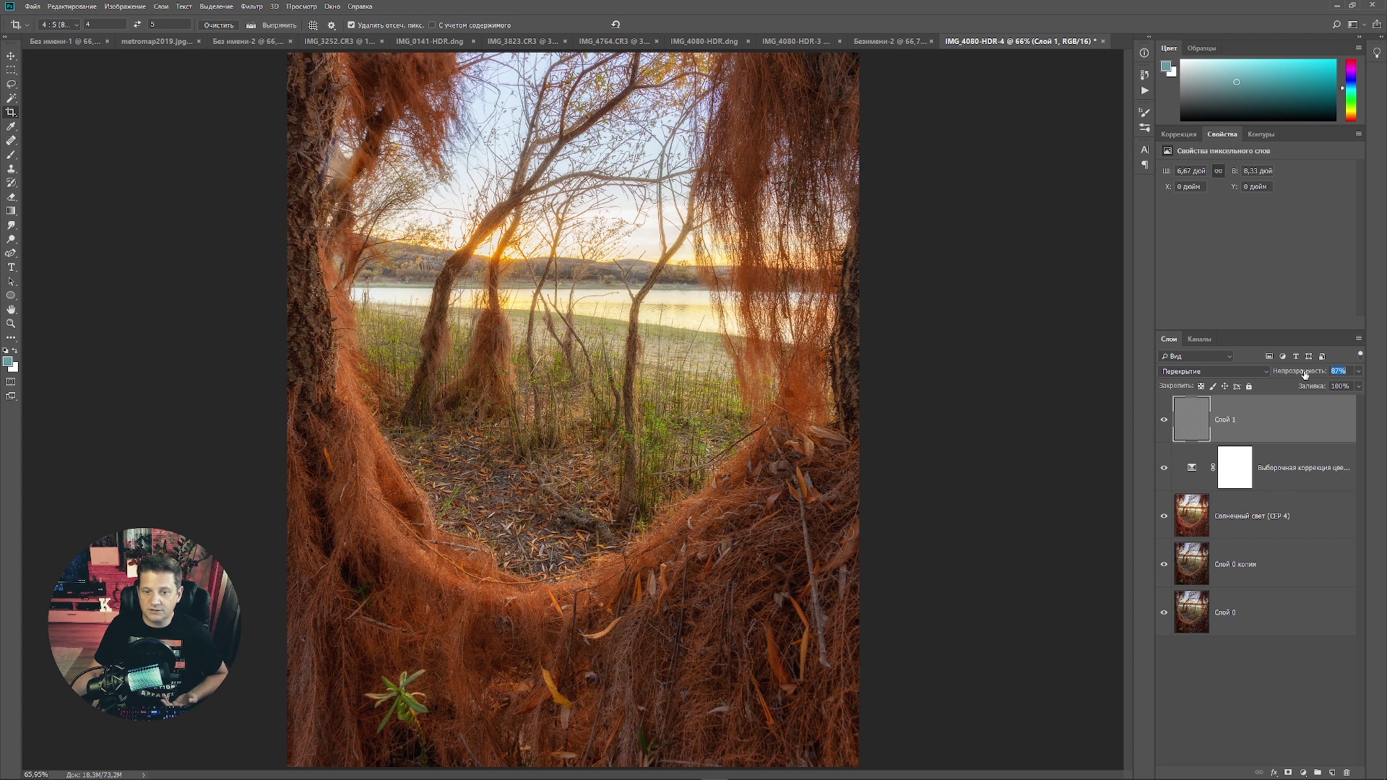
pyautogui.press('Return')
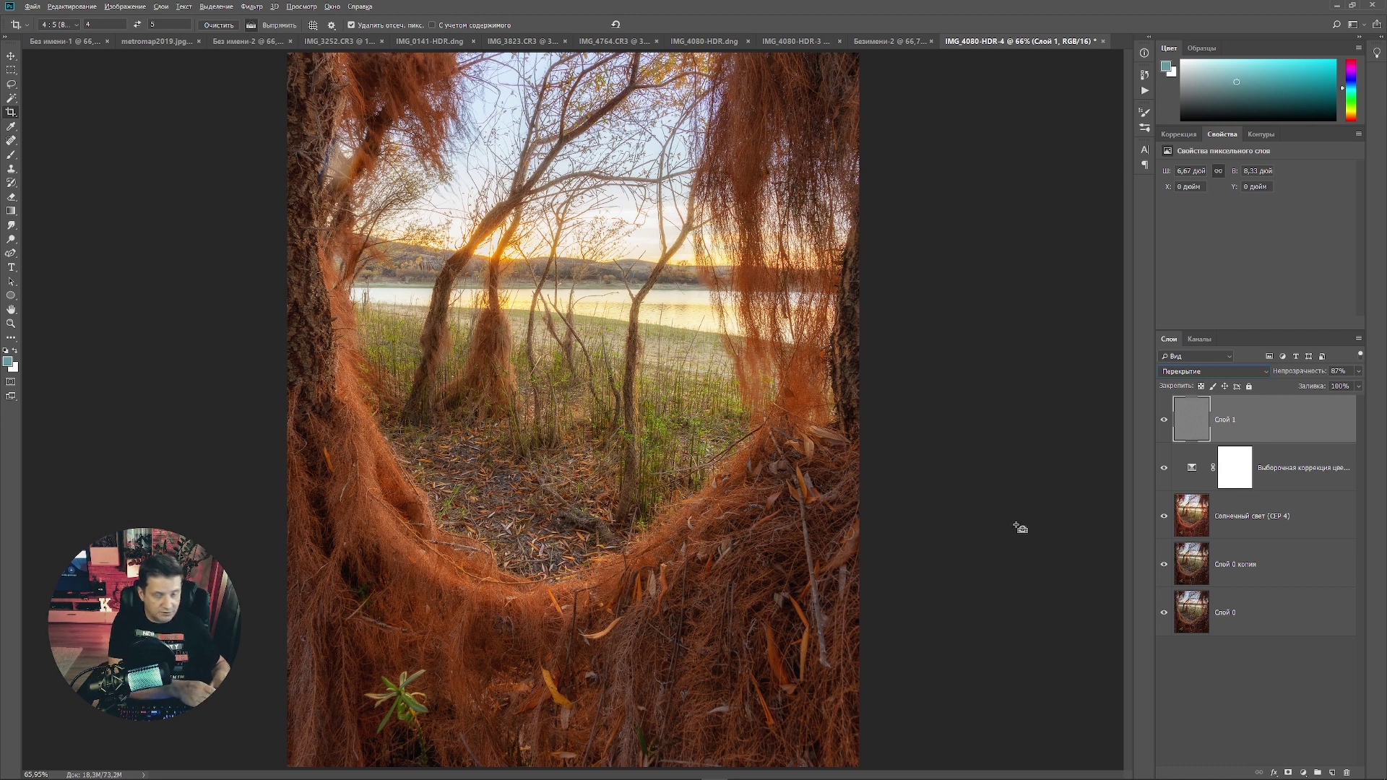
pyautogui.hotkey('ctrl', 'shift', 'alt', 'e')
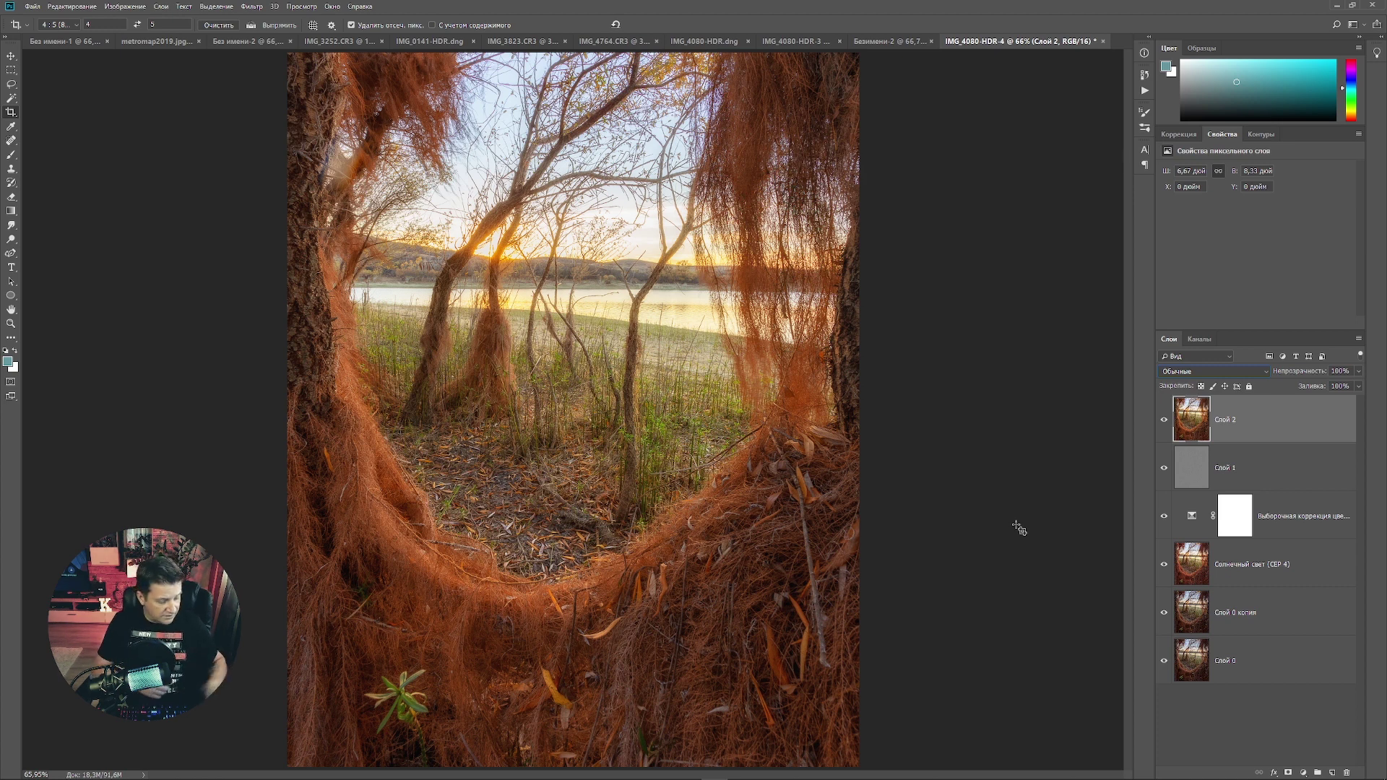
# Export the finished lake photo as a JPEG via Save for Web
pyautogui.hotkey('ctrl', 'alt', 'shift', 's')
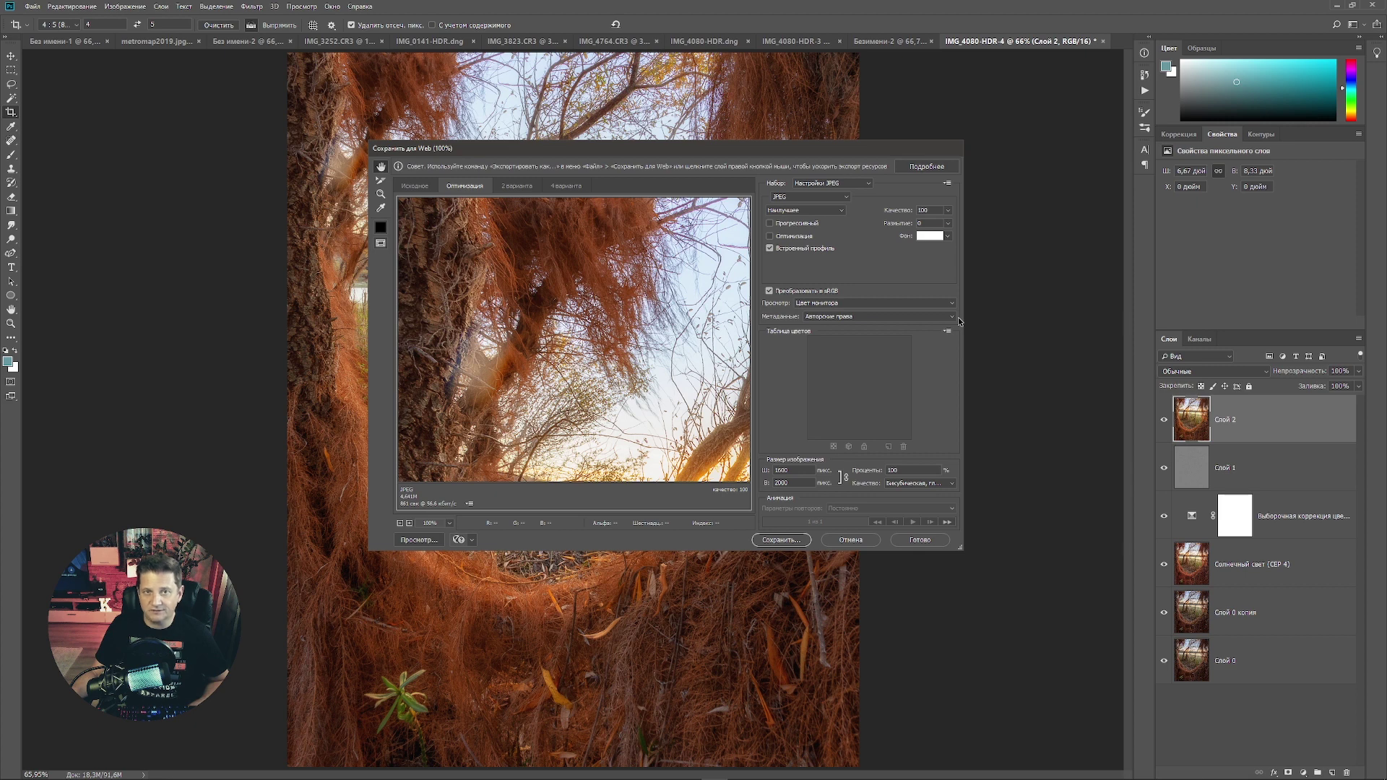
pyautogui.click(793, 544)
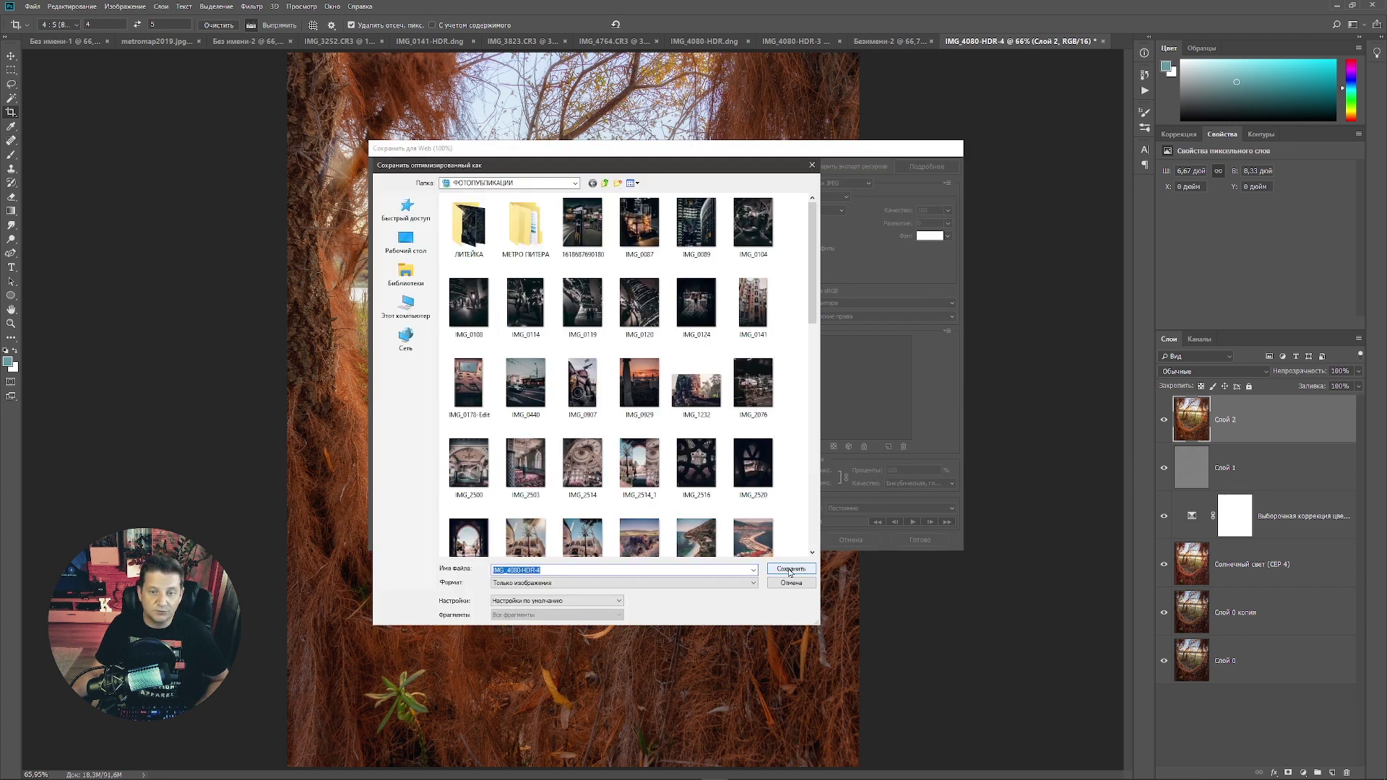
pyautogui.click(791, 570)
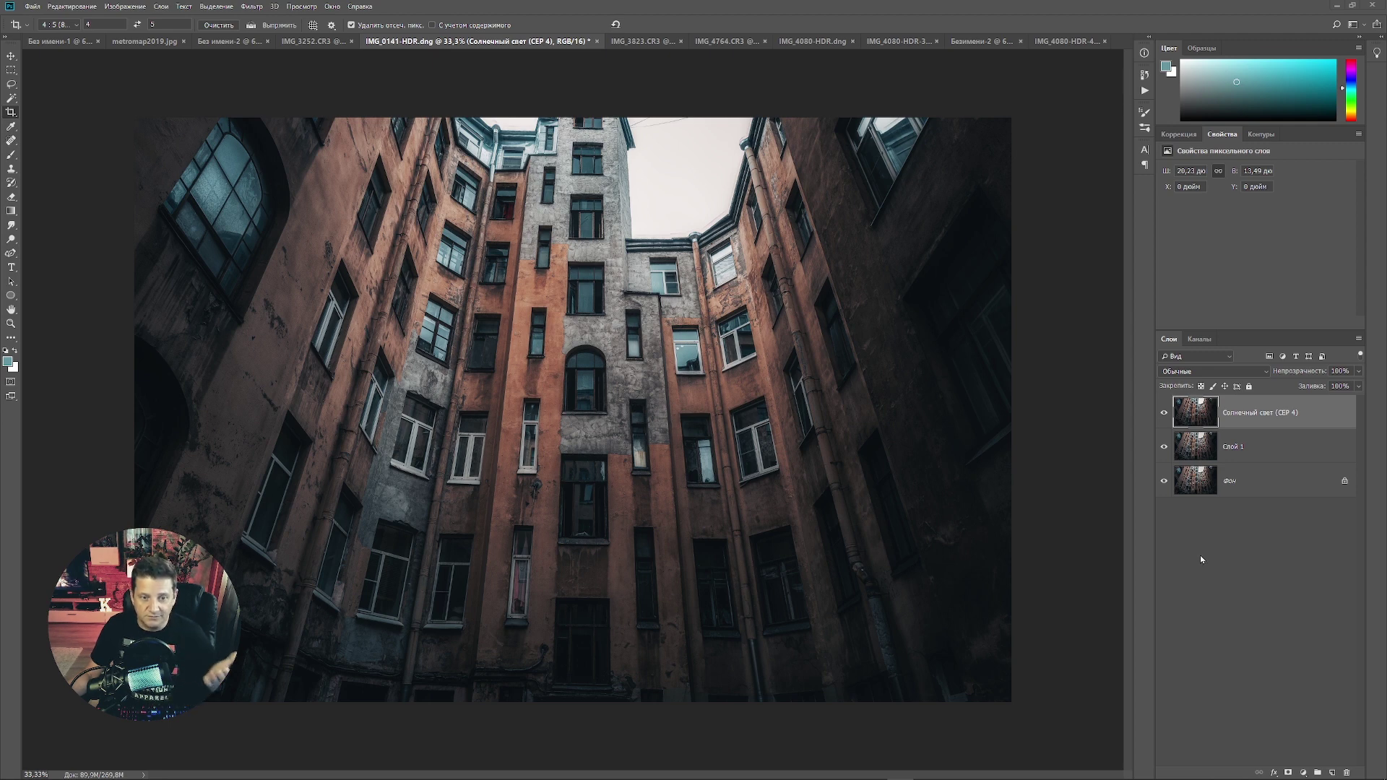
pyautogui.click(1164, 413)
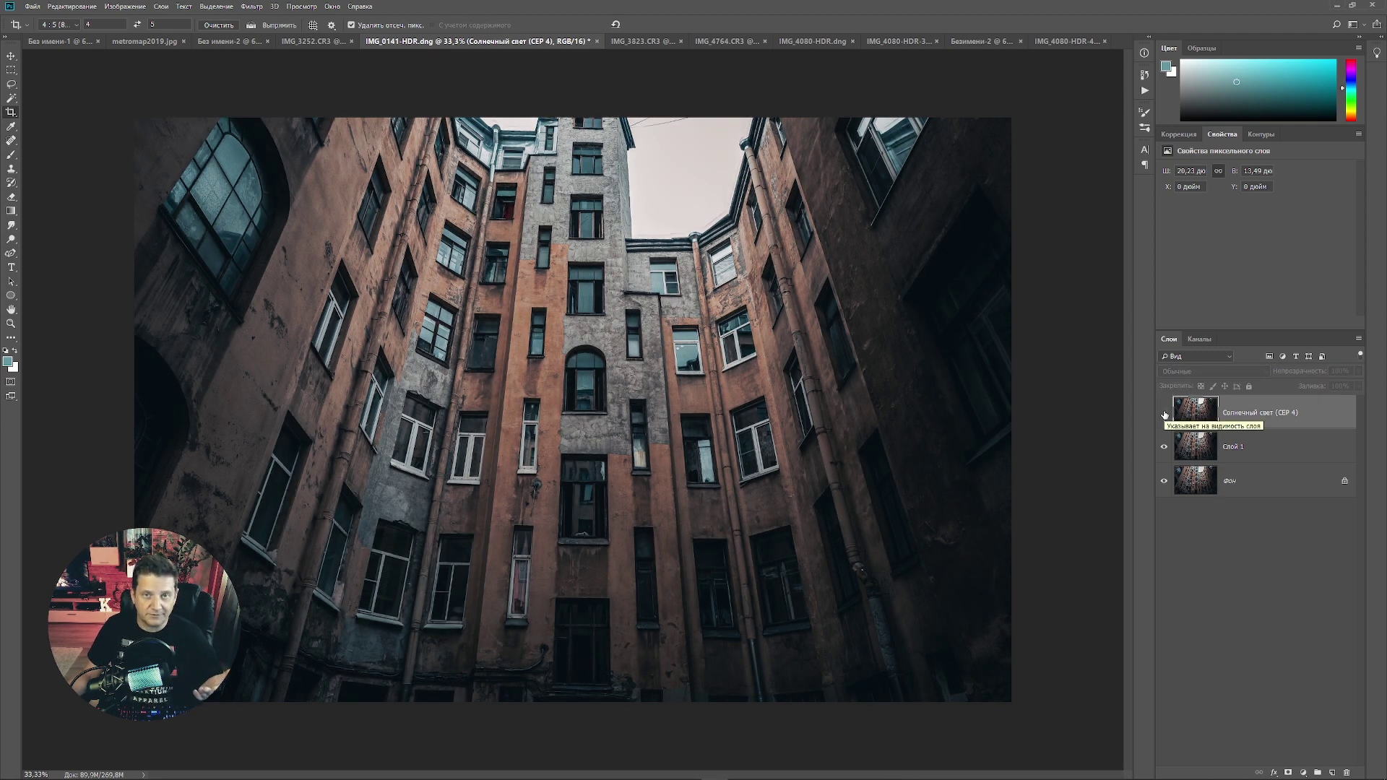
pyautogui.click(1164, 413)
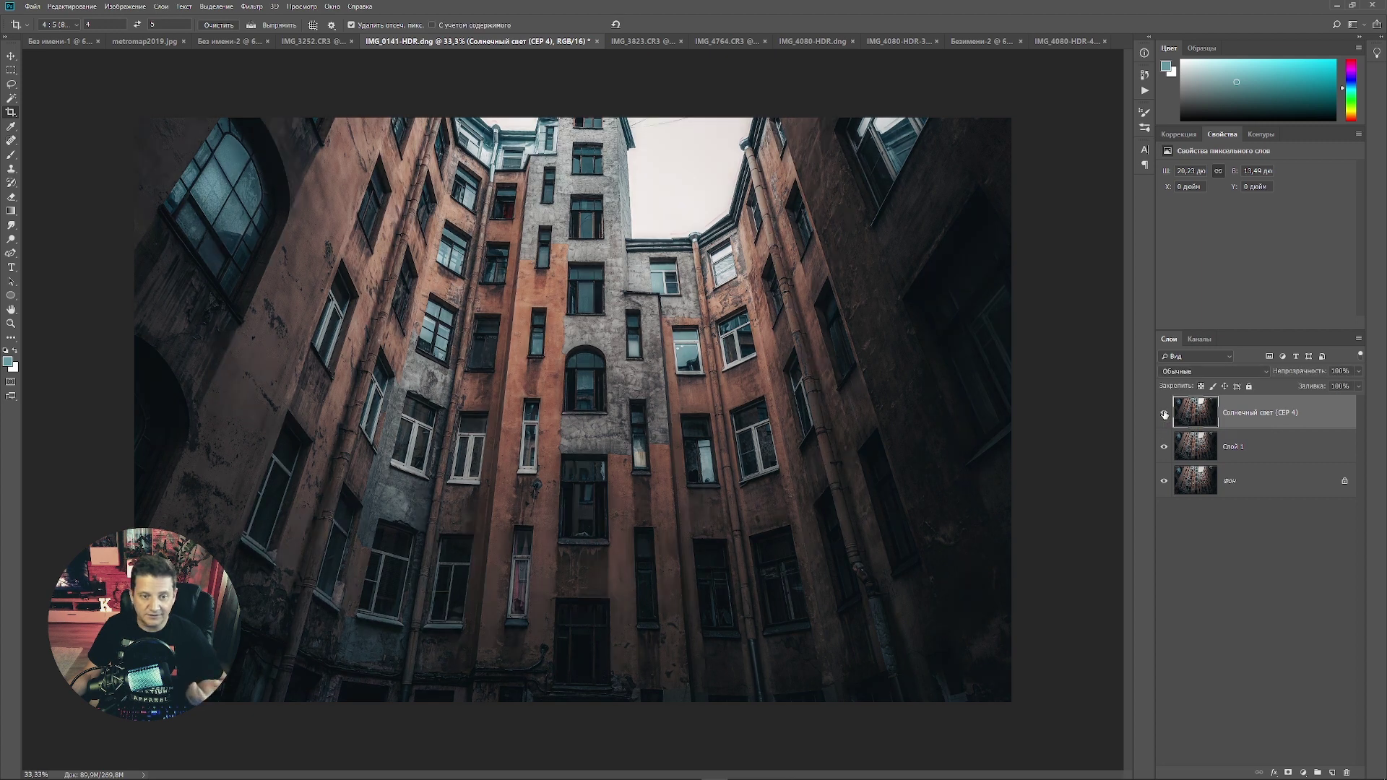